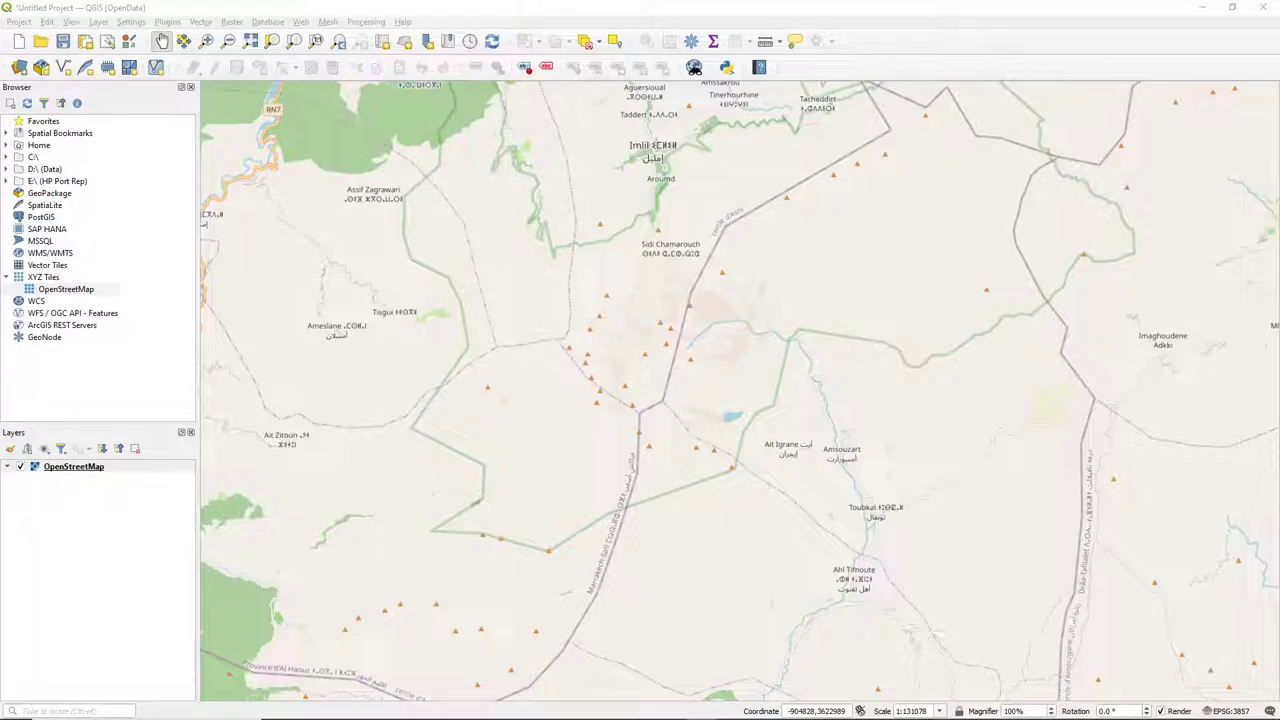
Open the plugin manager and scroll through the OpenTopography DEM Downloader plugin description
{"action": "left_click", "coordinate": [168, 22]}
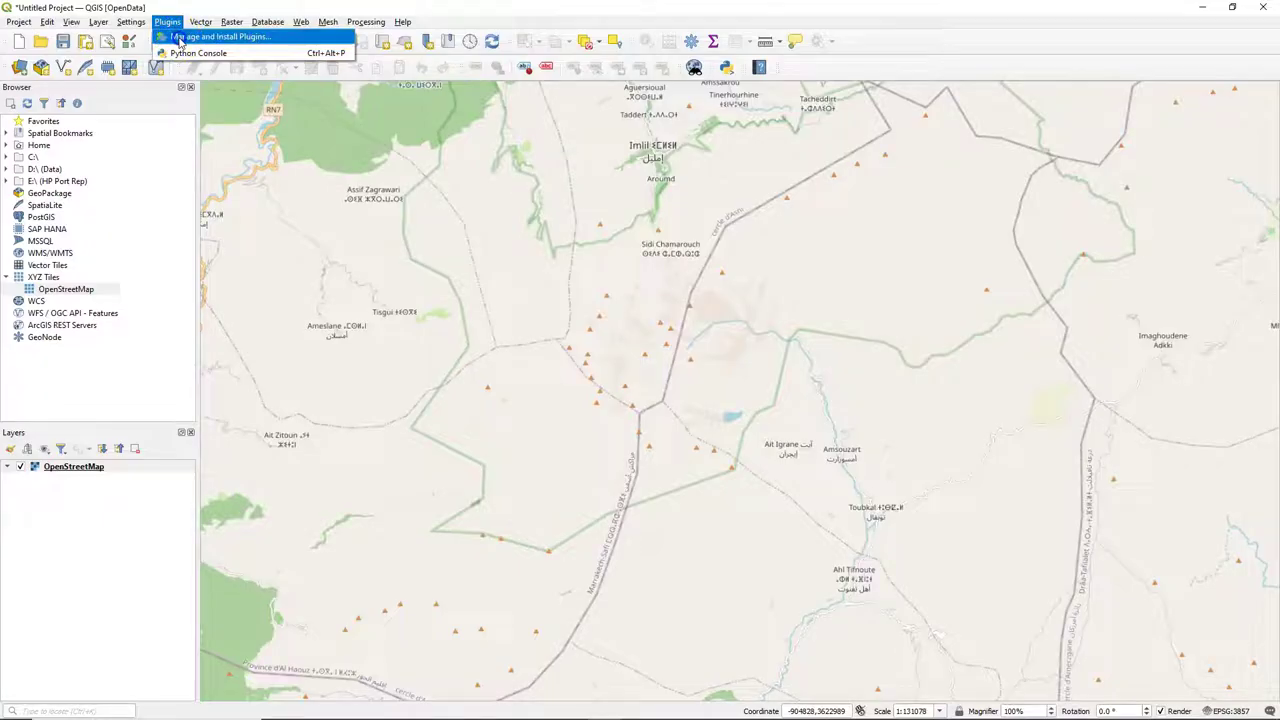
{"action": "left_click", "coordinate": [180, 38]}
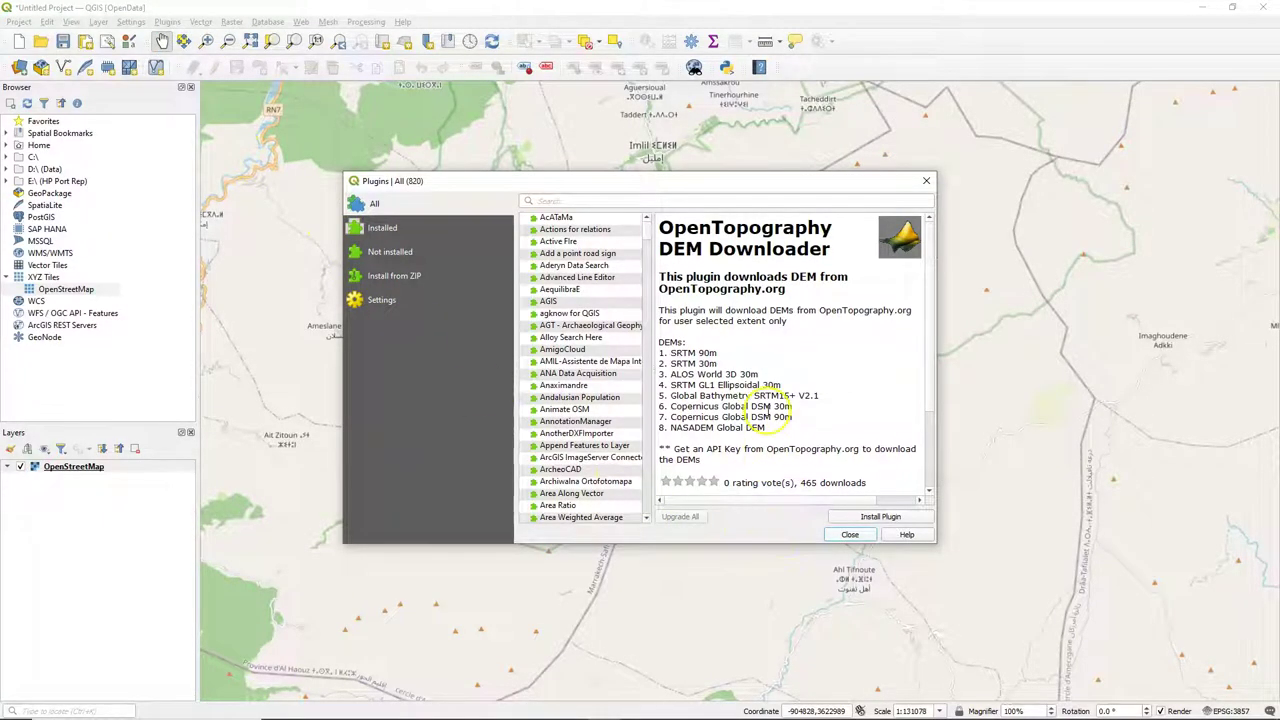
{"action": "scroll", "coordinate": [780, 410], "scroll_direction": "down", "scroll_amount": 3}
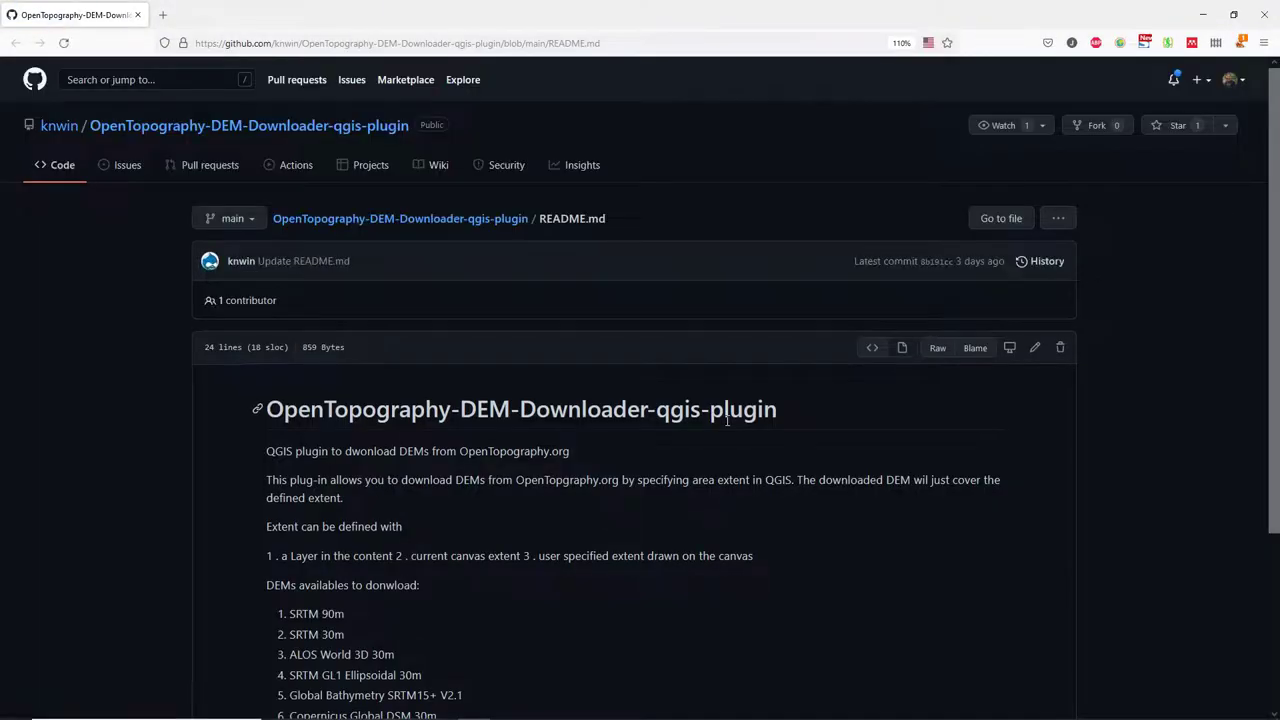
Read through the plugin's GitHub README and follow its API key blog post link
{"action": "scroll", "coordinate": [879, 429], "scroll_direction": "down", "scroll_amount": 3}
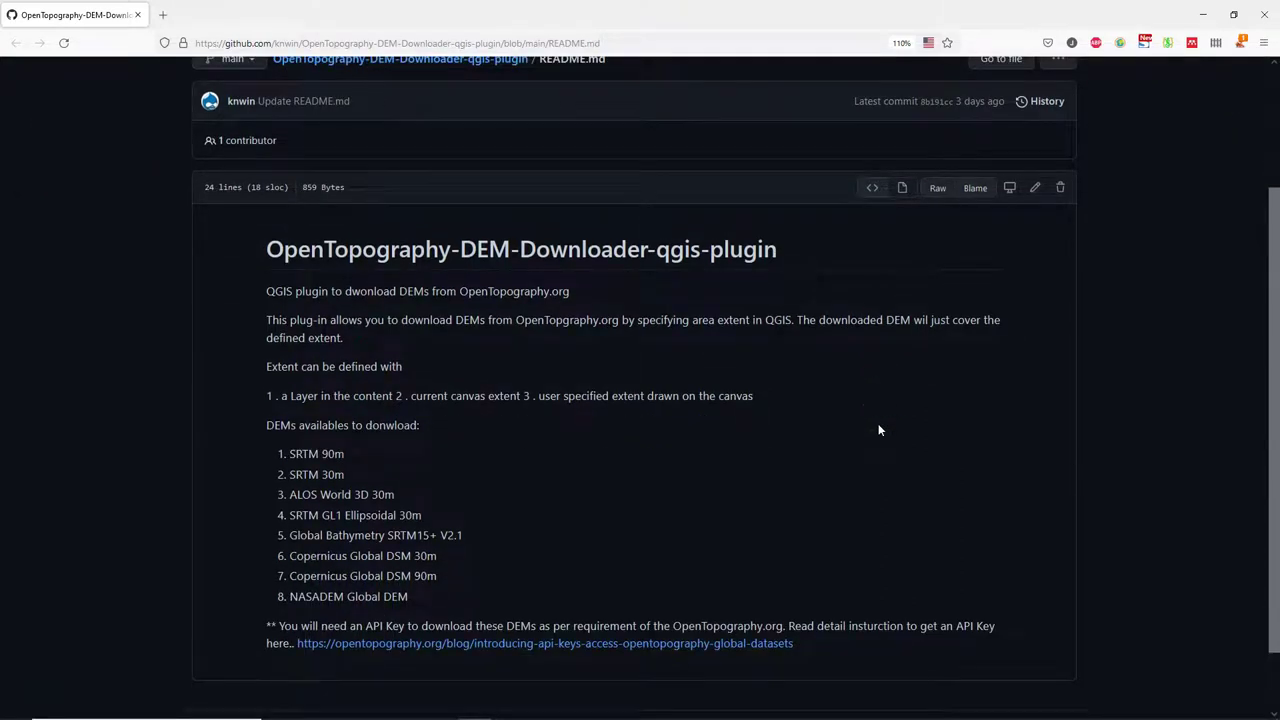
{"action": "scroll", "coordinate": [878, 430], "scroll_direction": "down", "scroll_amount": 2}
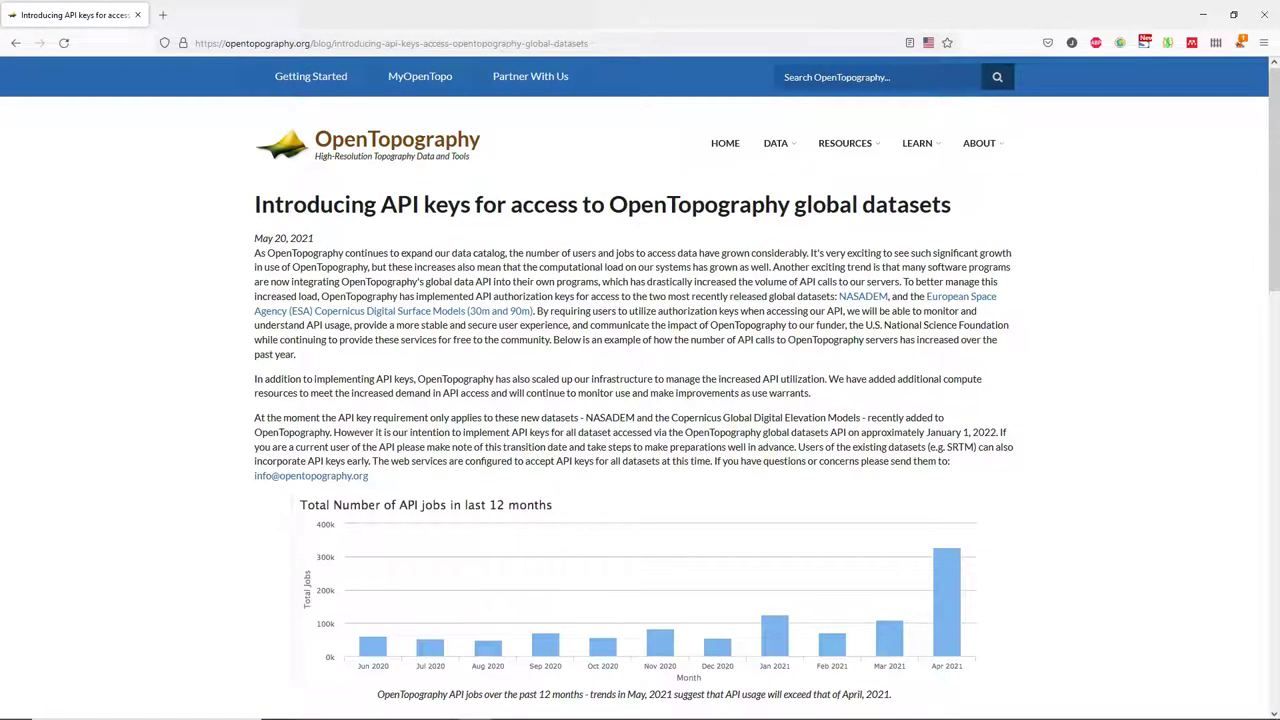
{"action": "left_click", "coordinate": [965, 428]}
Read the API-key blog post, then go via Getting Started to the MyOpenTopo login page
{"action": "scroll", "coordinate": [965, 428], "scroll_direction": "down", "scroll_amount": 5}
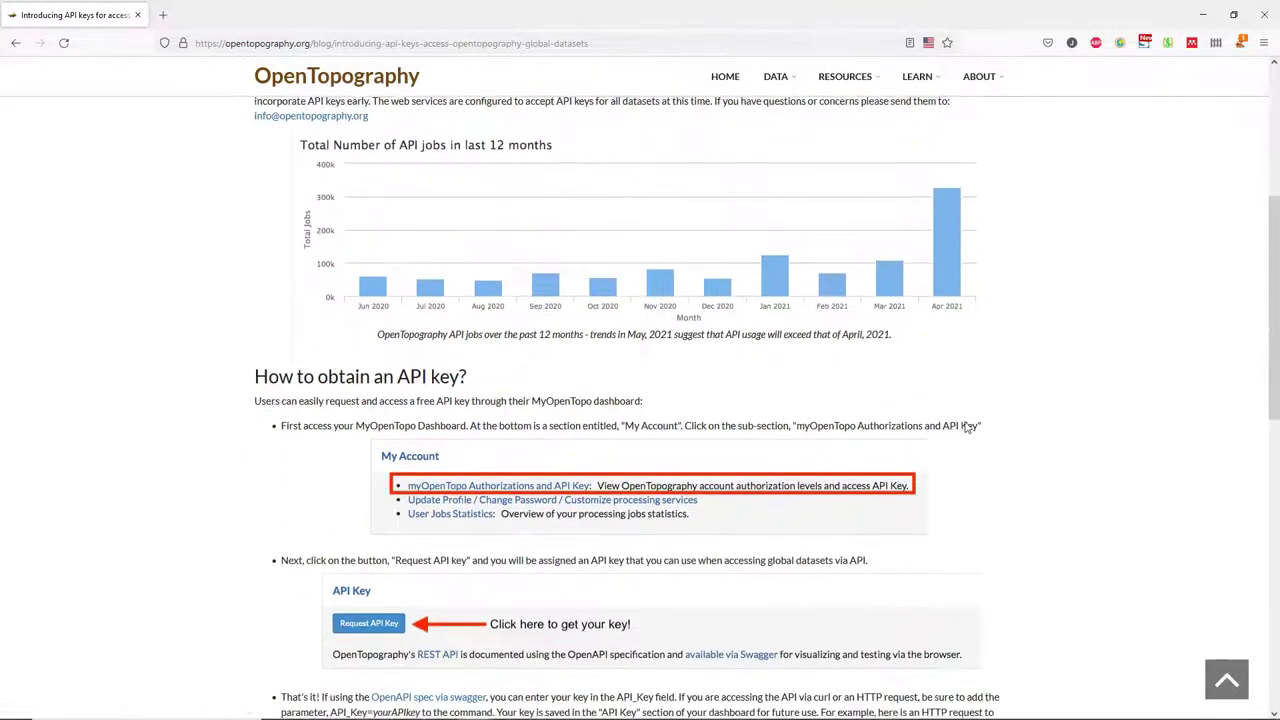
{"action": "scroll", "coordinate": [967, 427], "scroll_direction": "down", "scroll_amount": 1}
{"action": "scroll", "coordinate": [967, 427], "scroll_direction": "down", "scroll_amount": 1}
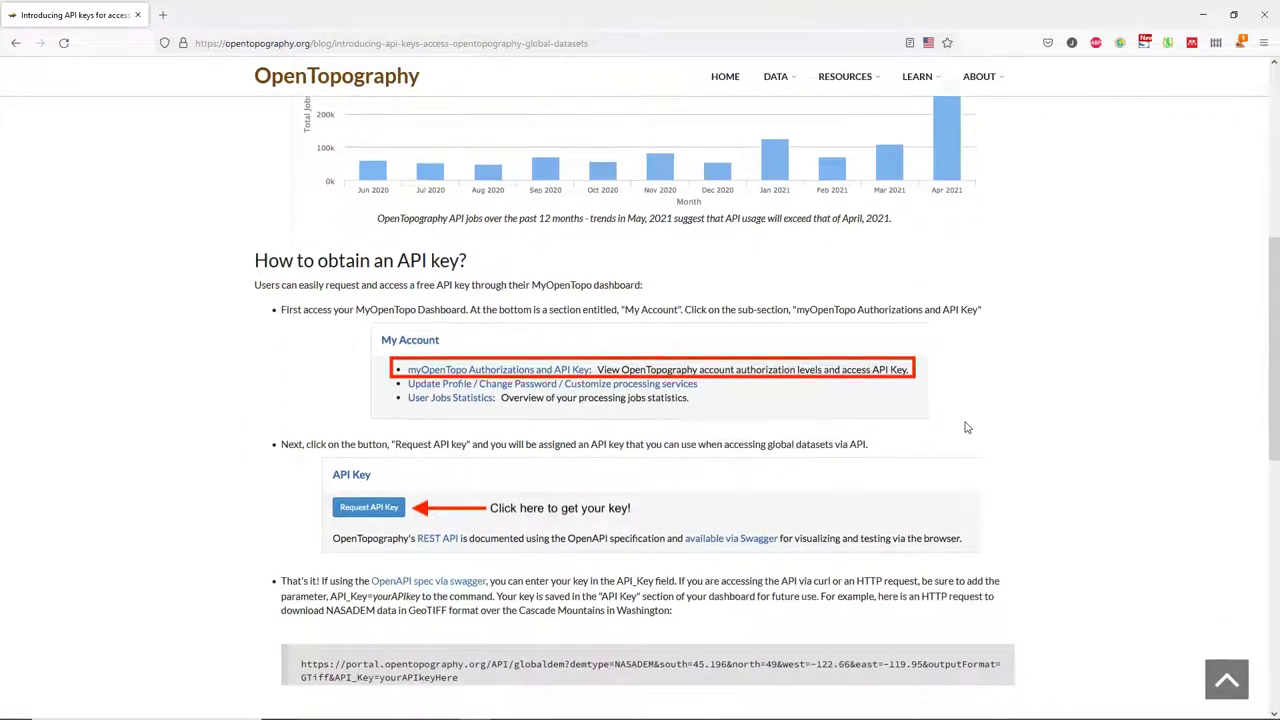
{"action": "scroll", "coordinate": [967, 427], "scroll_direction": "down", "scroll_amount": 2}
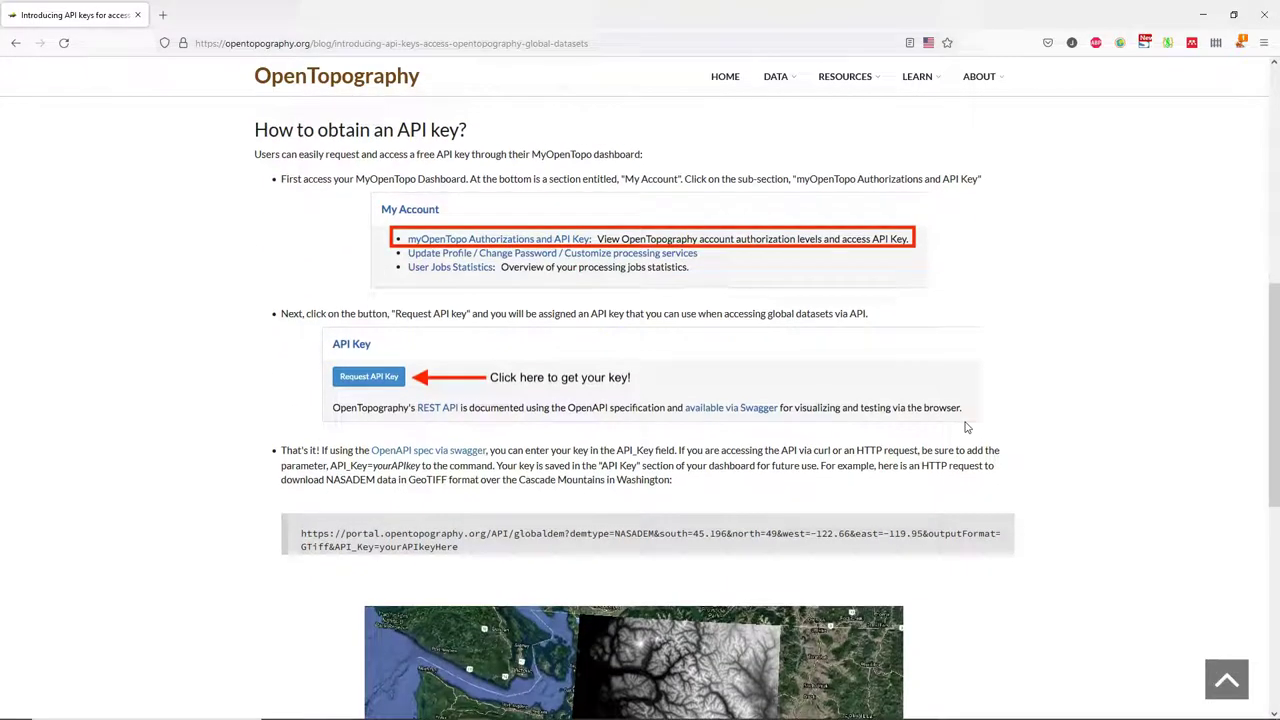
{"action": "scroll", "coordinate": [967, 428], "scroll_direction": "down", "scroll_amount": 1}
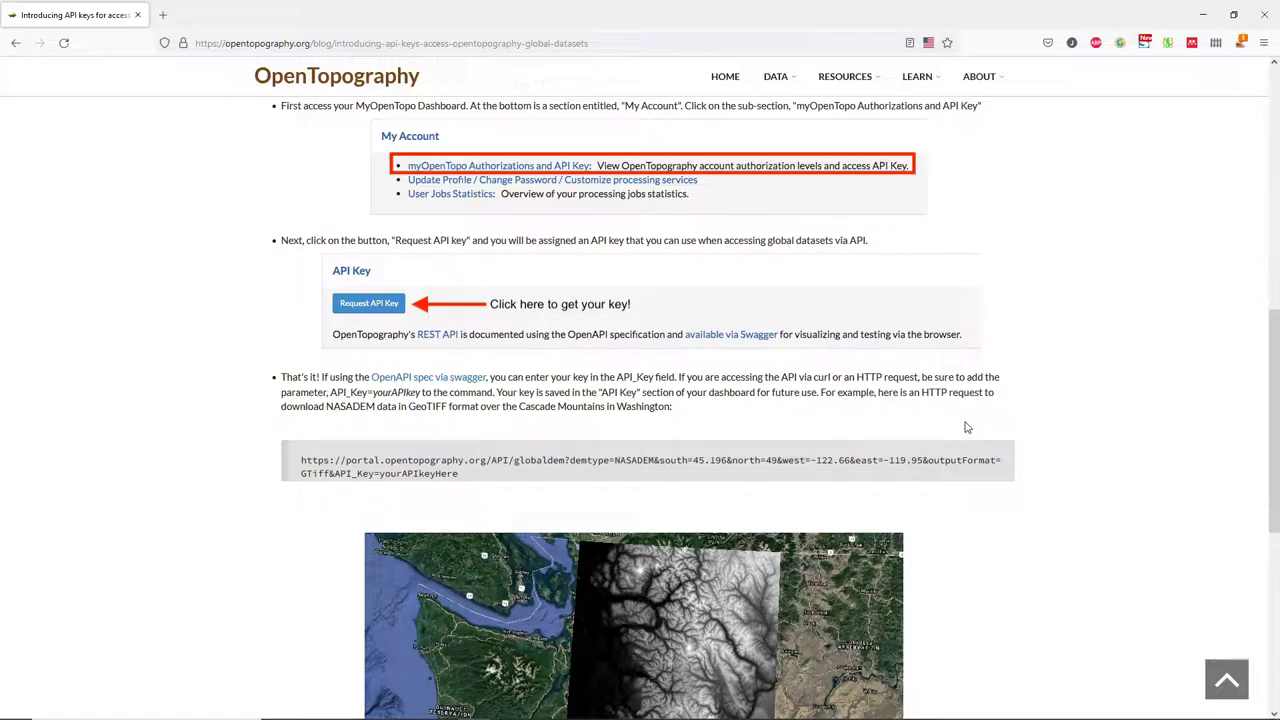
{"action": "key", "text": "Home"}
{"action": "left_click", "coordinate": [314, 78]}
{"action": "left_click", "coordinate": [418, 80]}
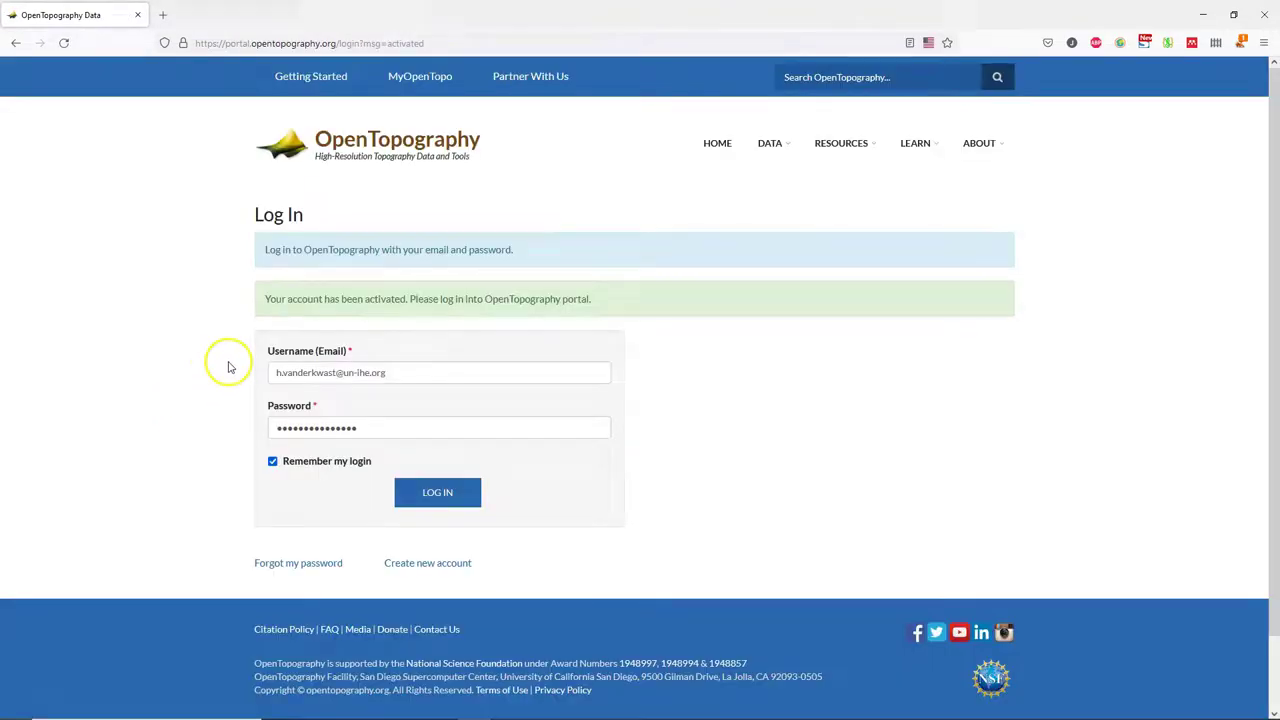
Sign in to the OpenTopography account and go to the Authorizations and API Key page
{"action": "left_click", "coordinate": [437, 492]}
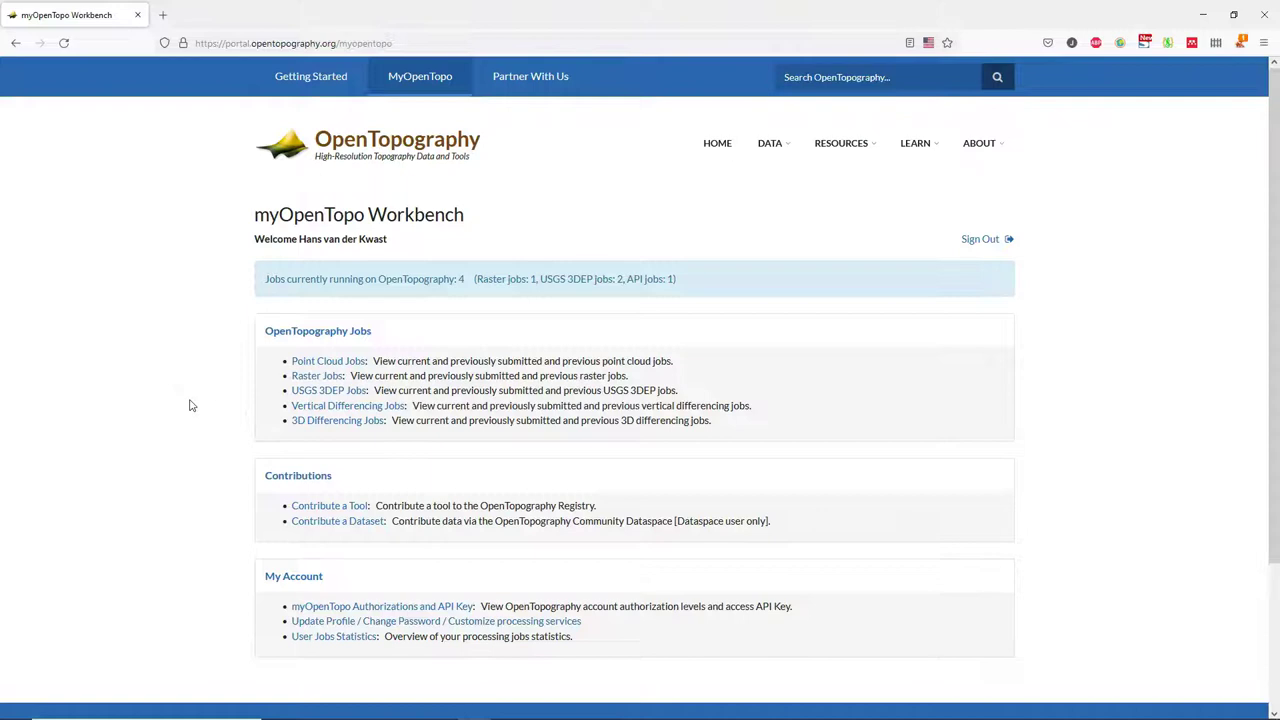
{"action": "scroll", "coordinate": [190, 405], "scroll_direction": "down", "scroll_amount": 3}
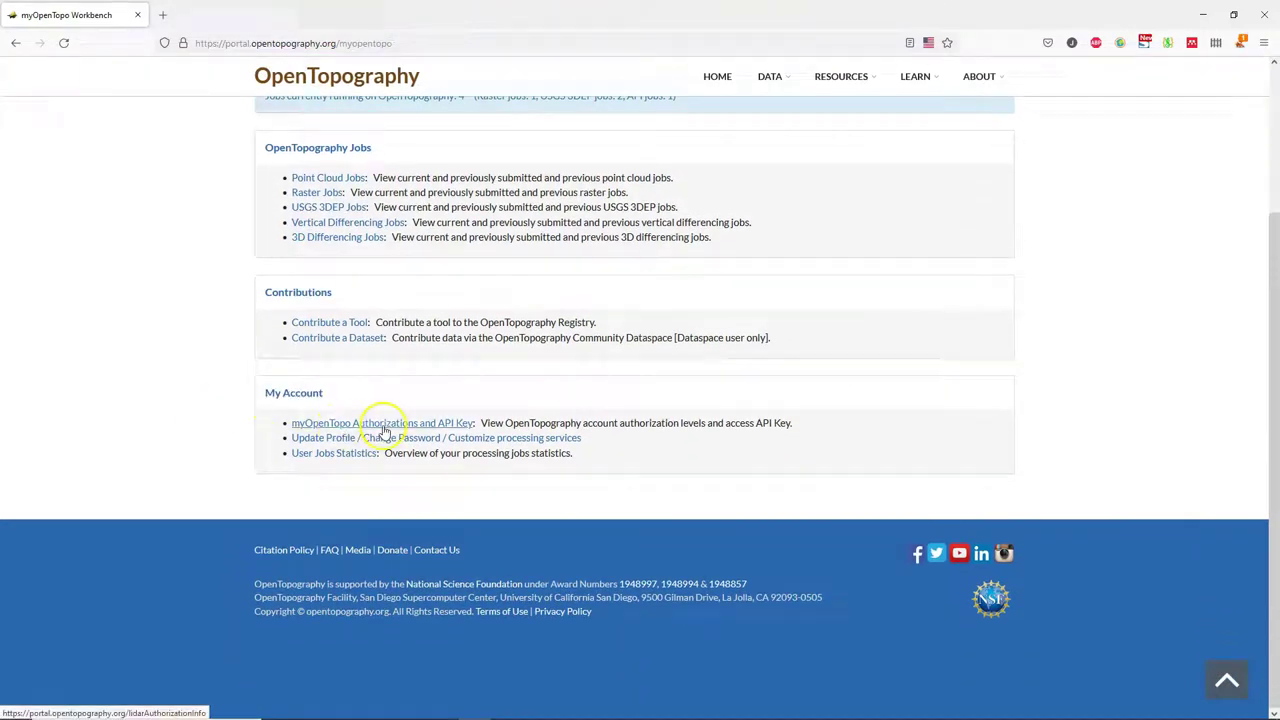
{"action": "left_click", "coordinate": [428, 423]}
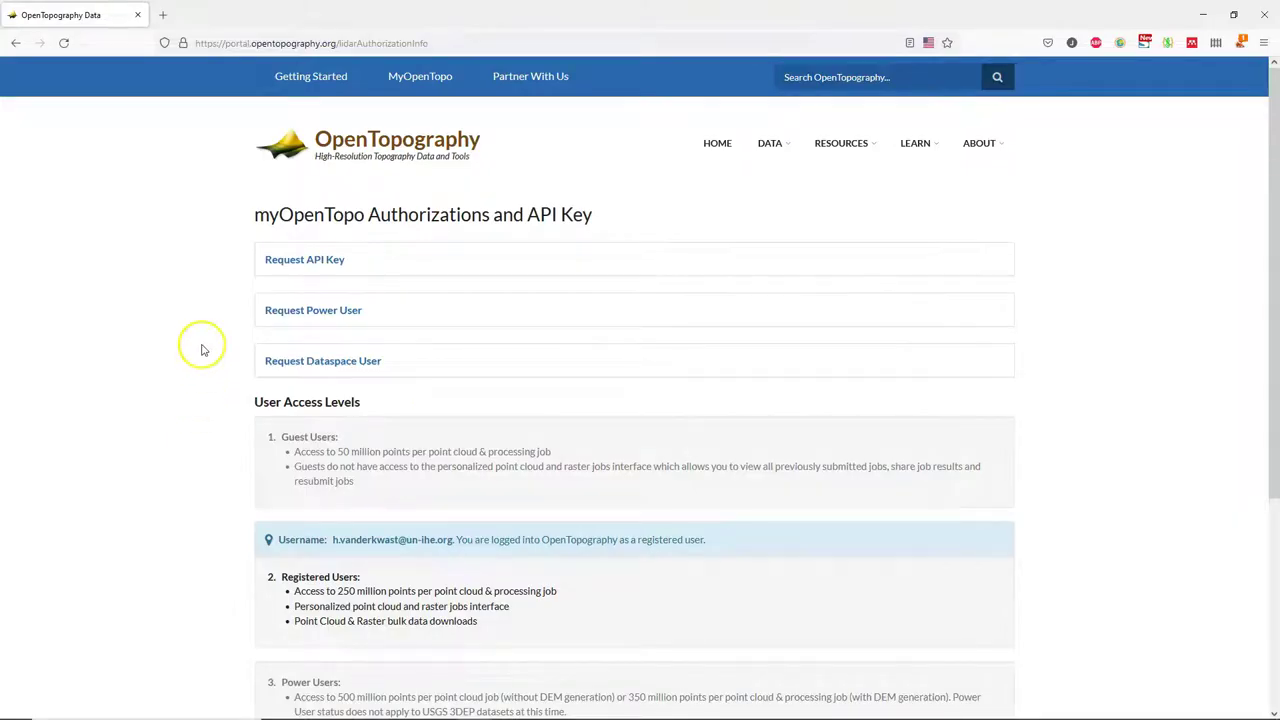
Request a new API key and select it for copying
{"action": "left_click", "coordinate": [311, 261]}
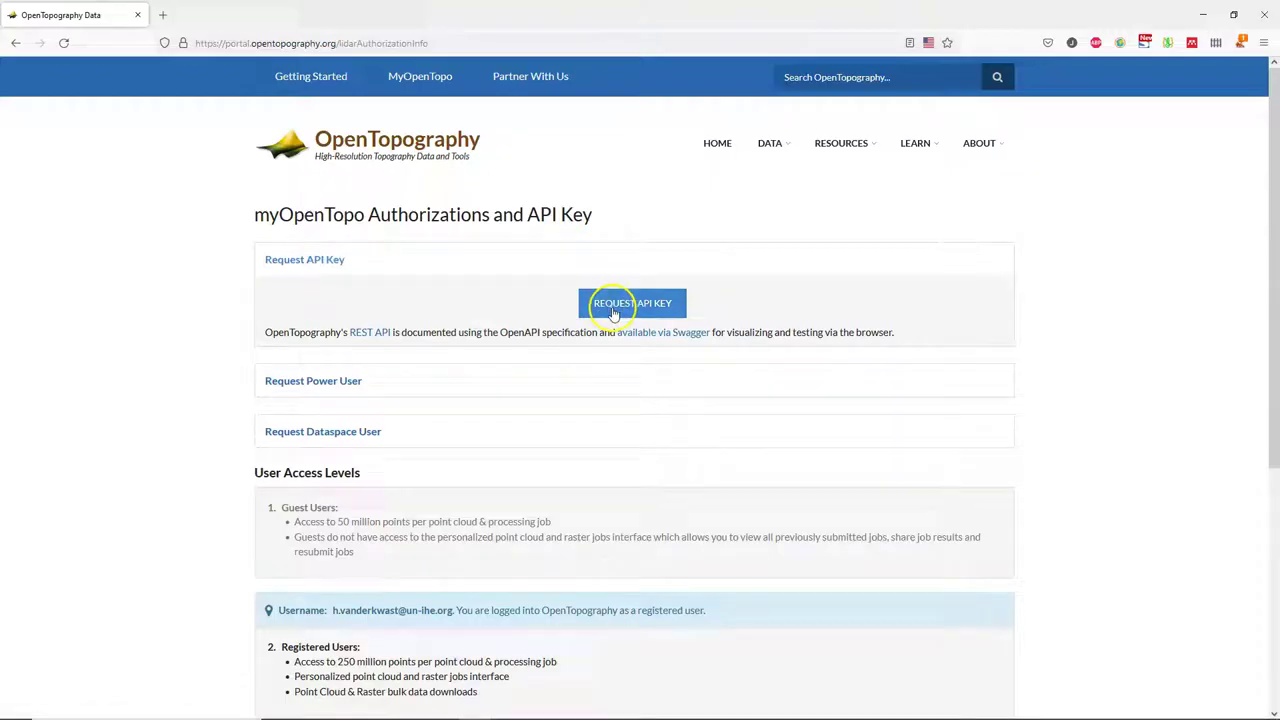
{"action": "left_click", "coordinate": [613, 311]}
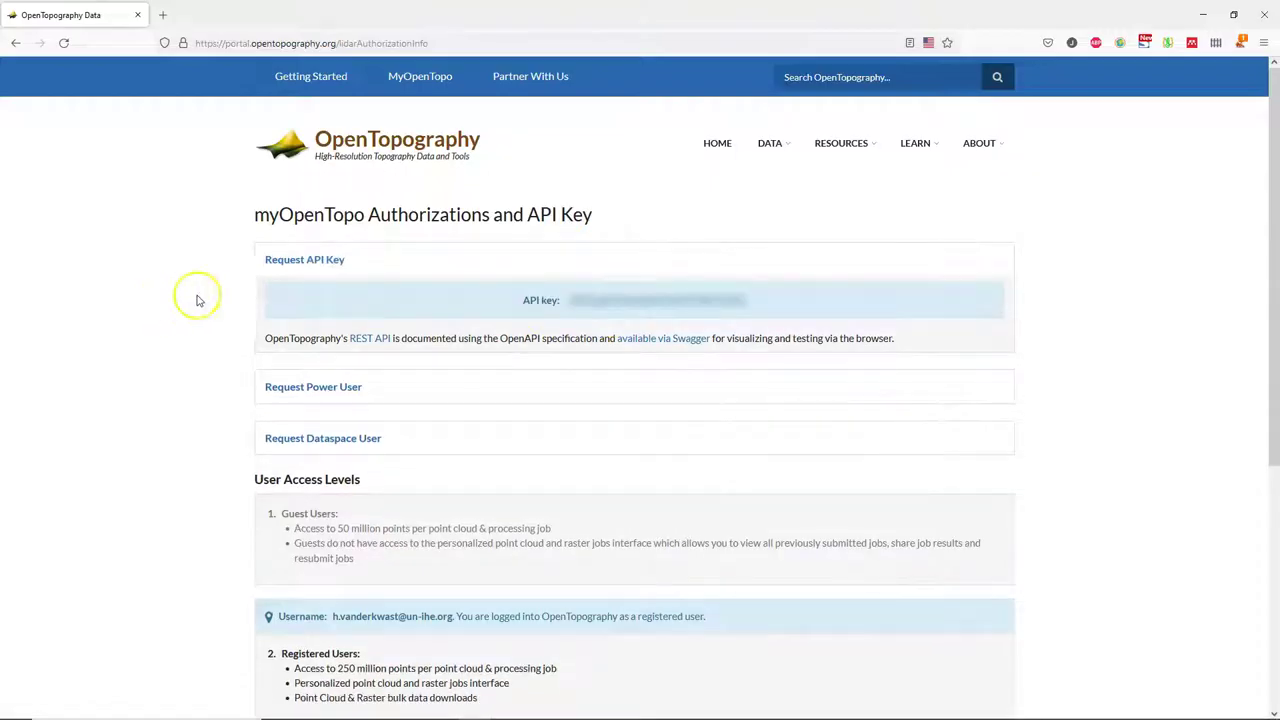
{"action": "left_click_drag", "start_coordinate": [569, 300], "coordinate": [747, 301]}
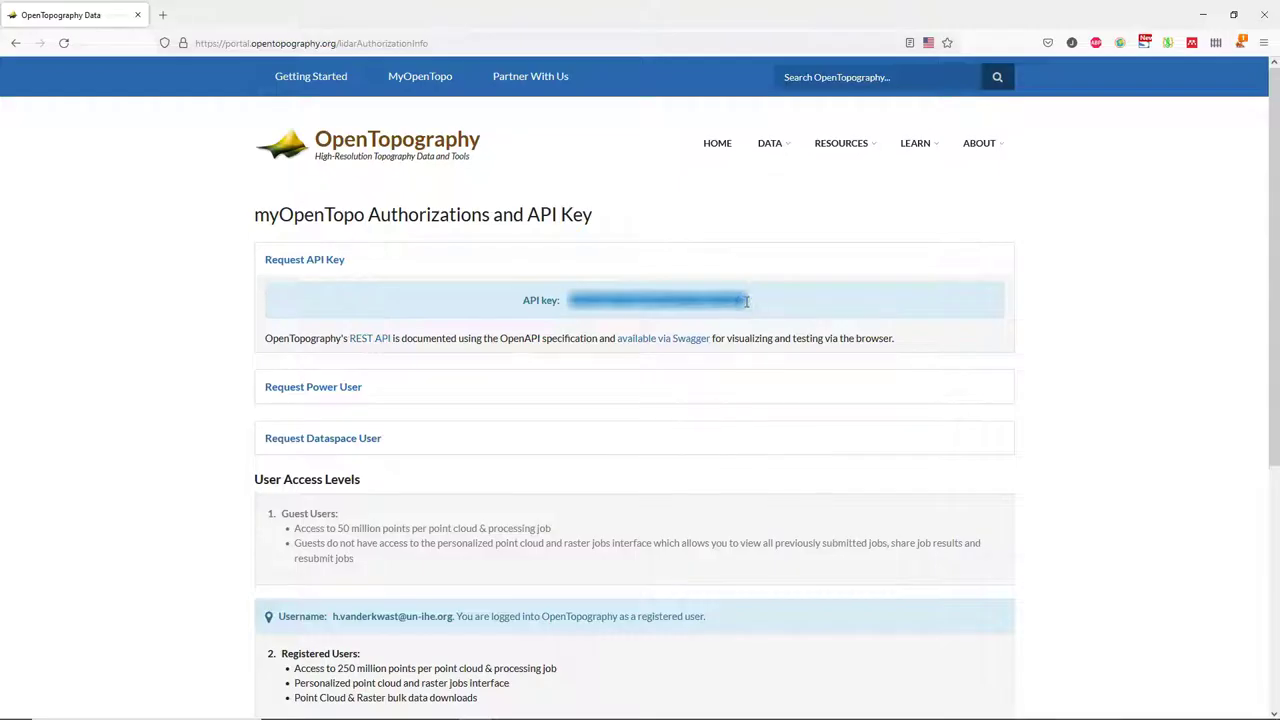
{"action": "mouse_move", "coordinate": [1027, 375]}
{"action": "left_mouse_down"}
{"action": "mouse_move", "coordinate": [1194, 403]}
{"action": "mouse_move", "coordinate": [1043, 391]}
{"action": "left_mouse_up"}
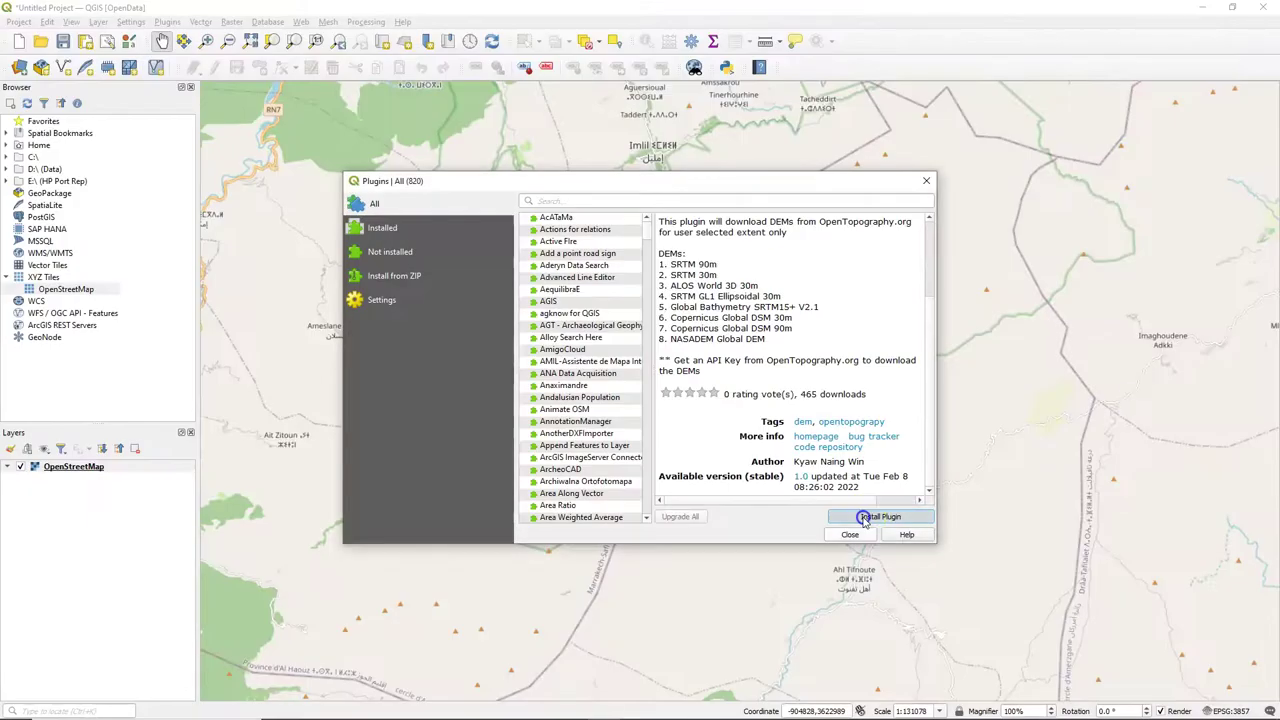
Install the OpenTopography DEM Downloader, launch it, and choose the Copernicus Global DSM 30m dataset
{"action": "left_click", "coordinate": [880, 516]}
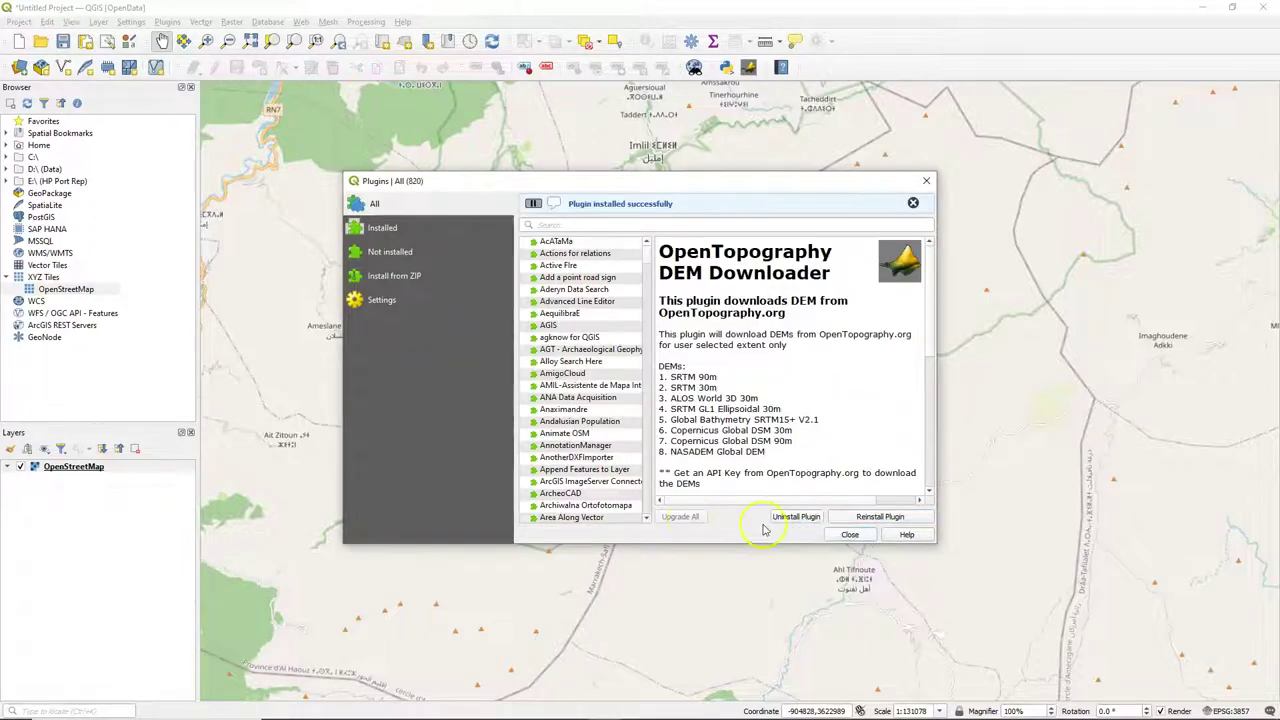
{"action": "left_click", "coordinate": [848, 535]}
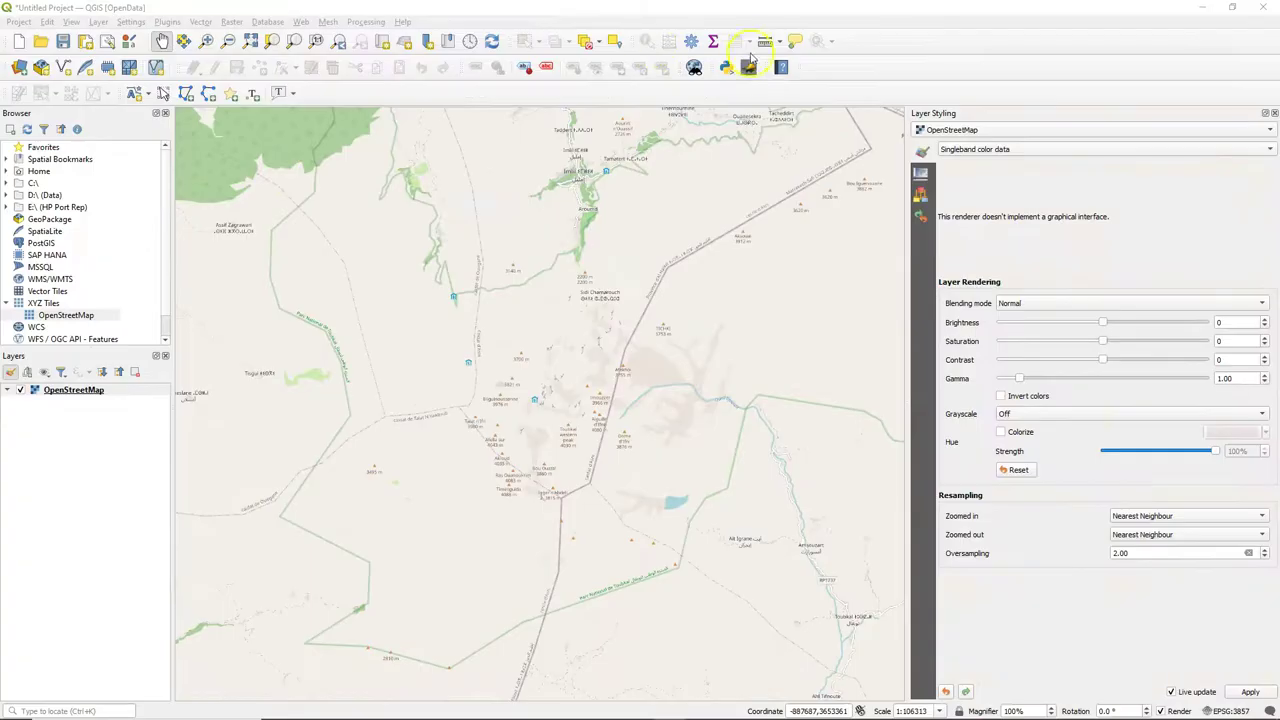
{"action": "left_click", "coordinate": [749, 67]}
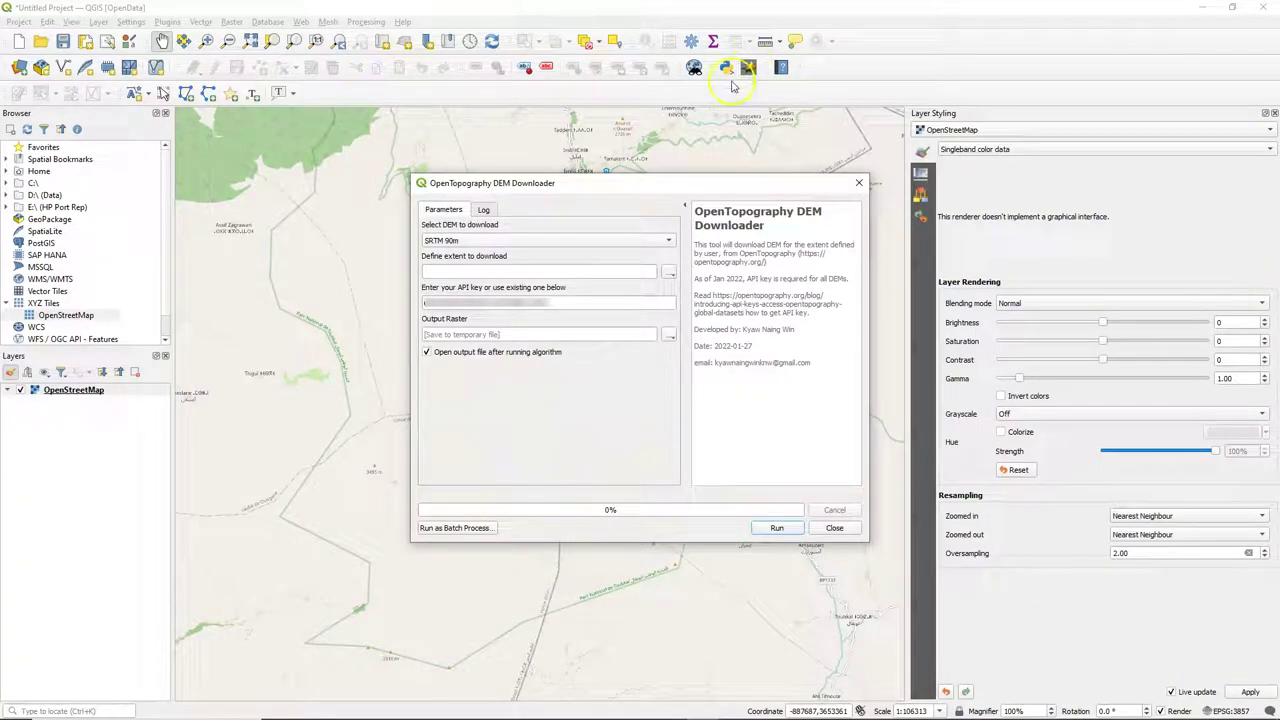
{"action": "left_click", "coordinate": [470, 241]}
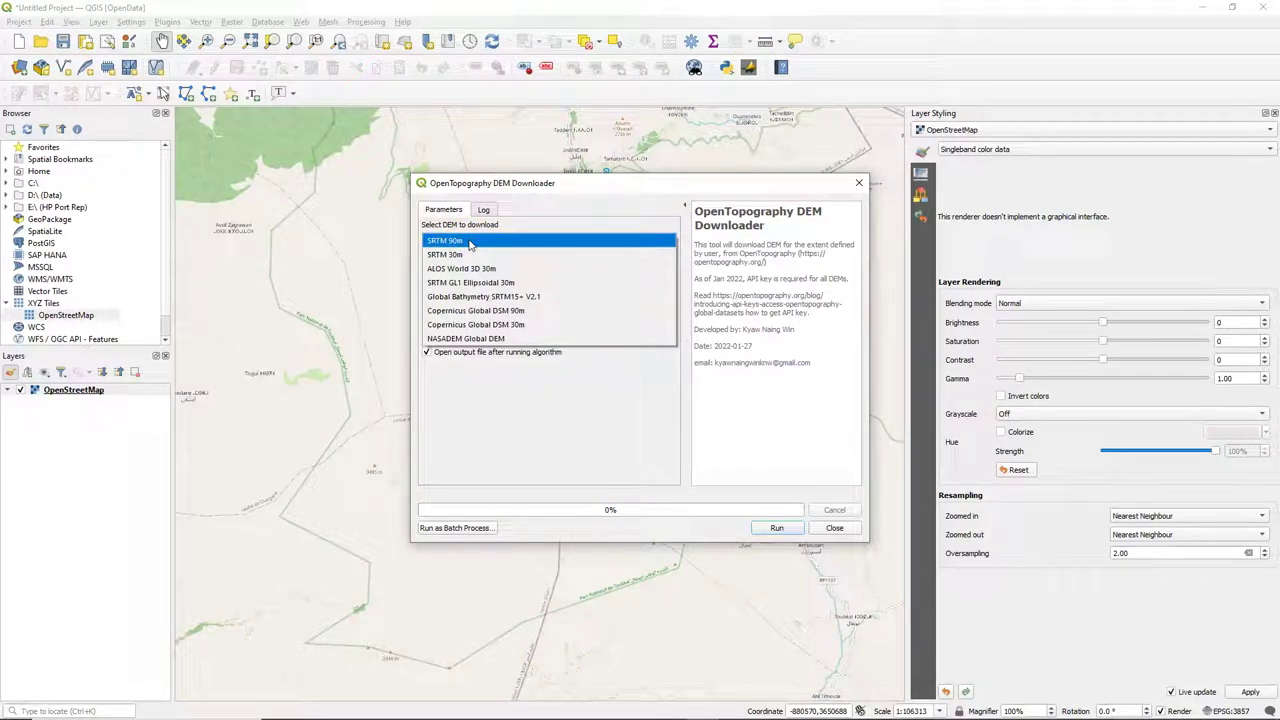
{"action": "left_click", "coordinate": [478, 325]}
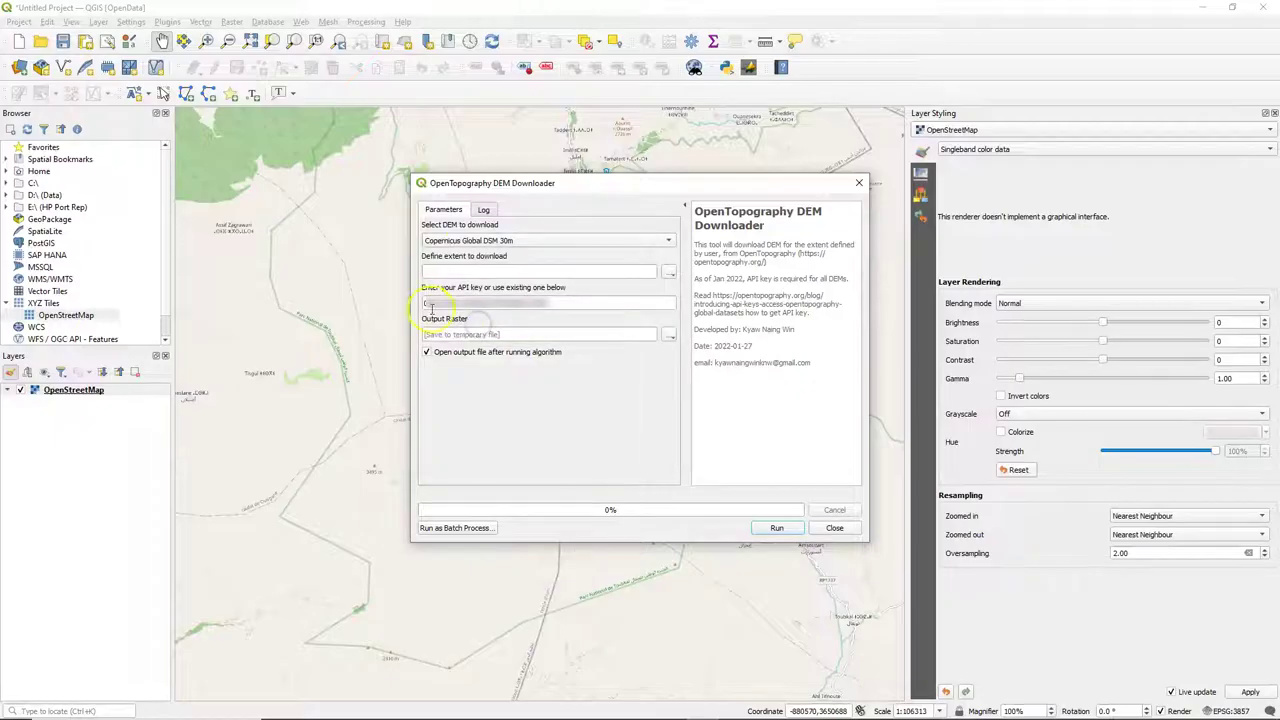
Use the map canvas extent and set the output raster to D:/Toubkal/DEM.tif
{"action": "left_click", "coordinate": [667, 272]}
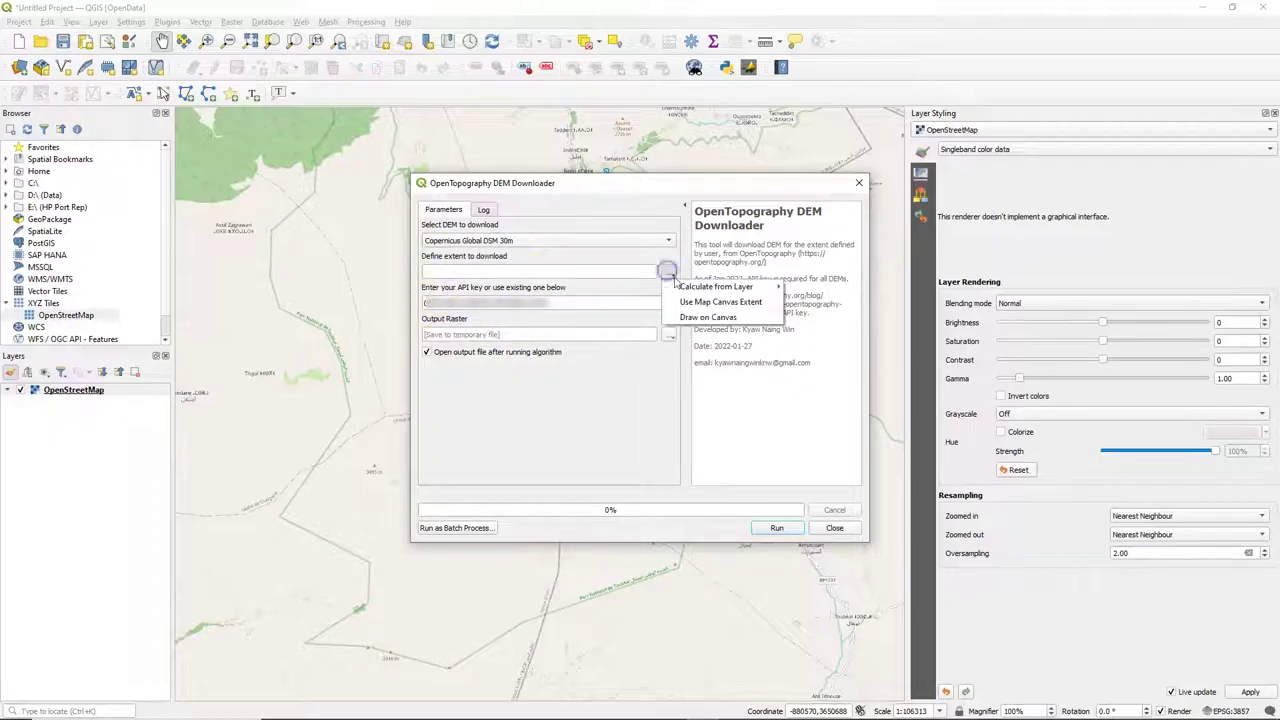
{"action": "left_click", "coordinate": [712, 303]}
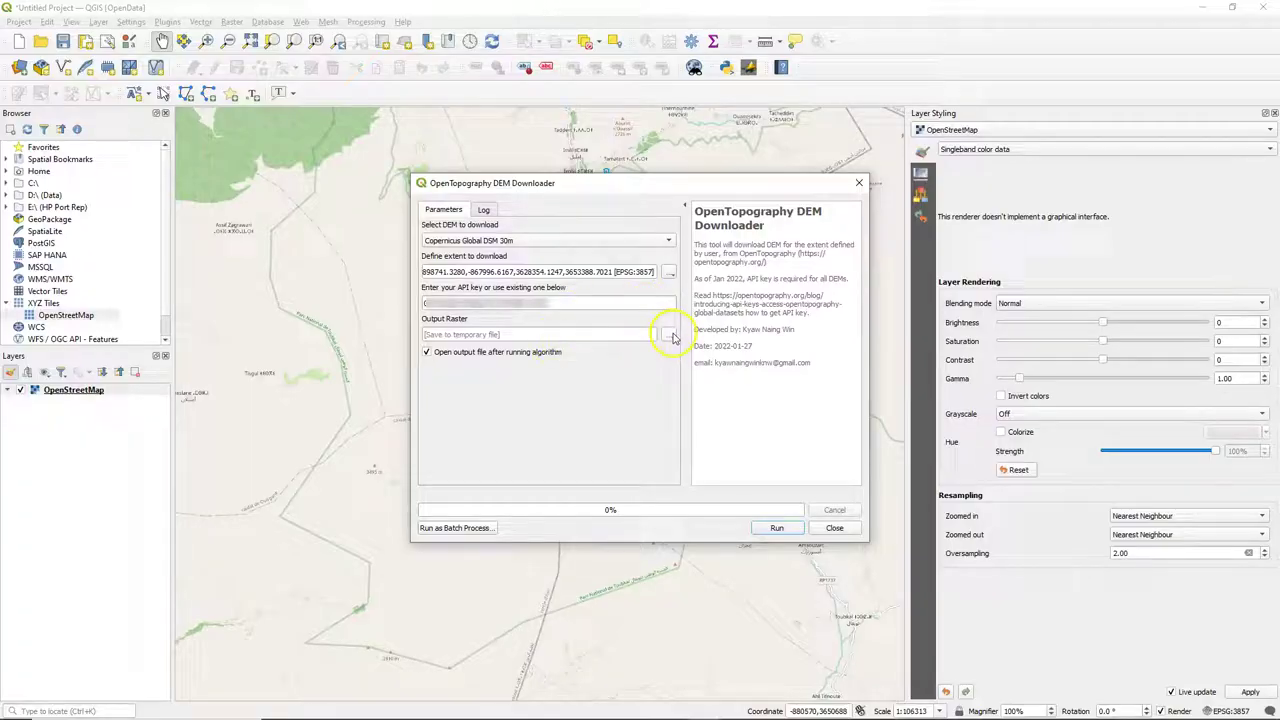
{"action": "left_click", "coordinate": [669, 336]}
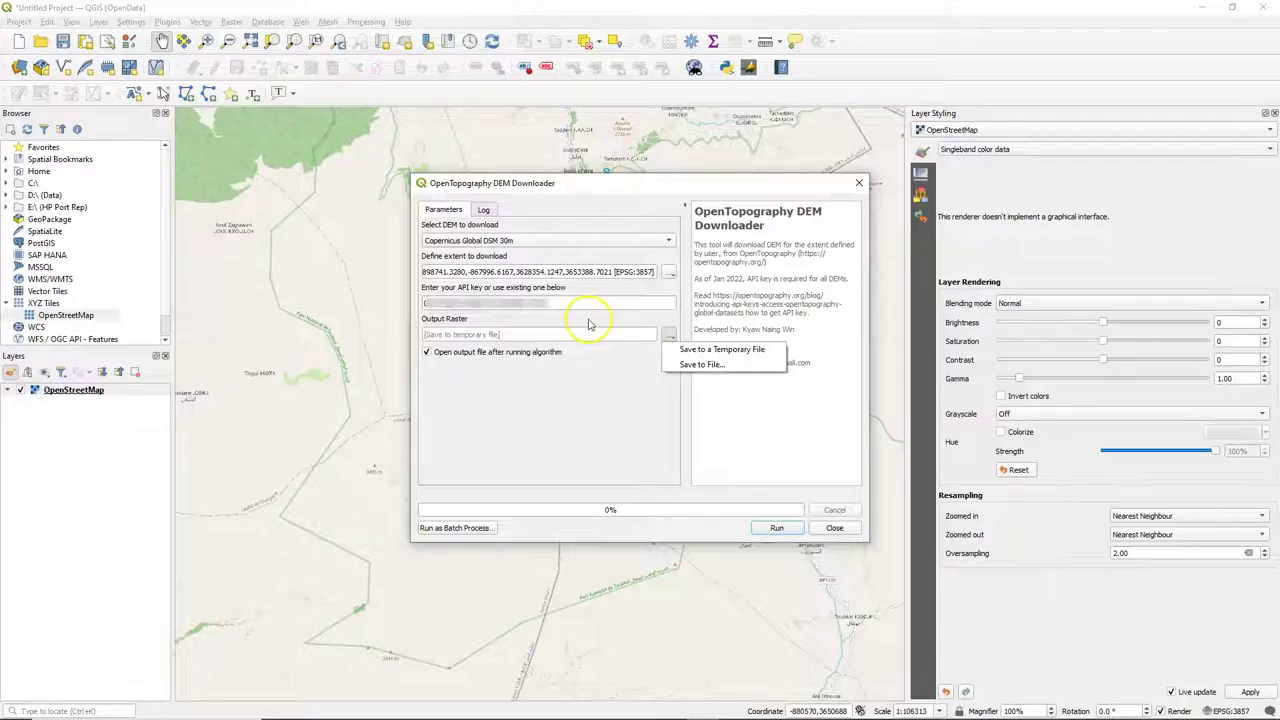
{"action": "left_click", "coordinate": [700, 364]}
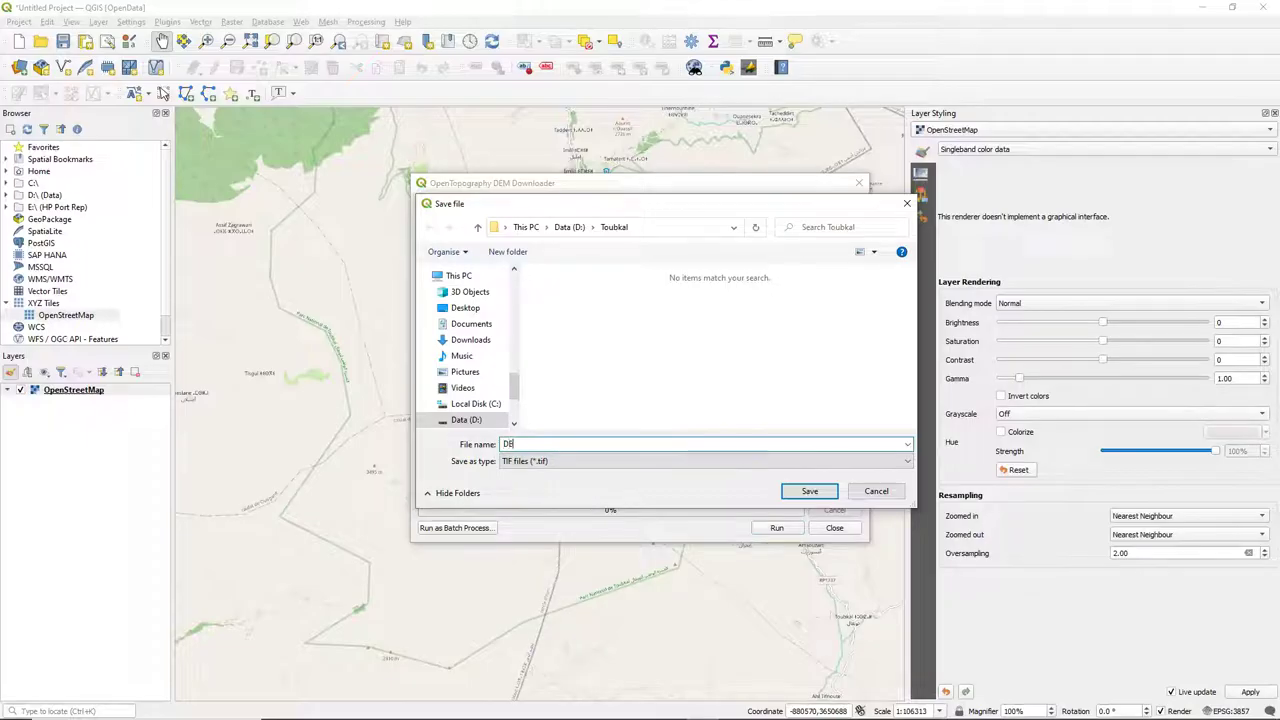
{"action": "left_click", "coordinate": [815, 491]}
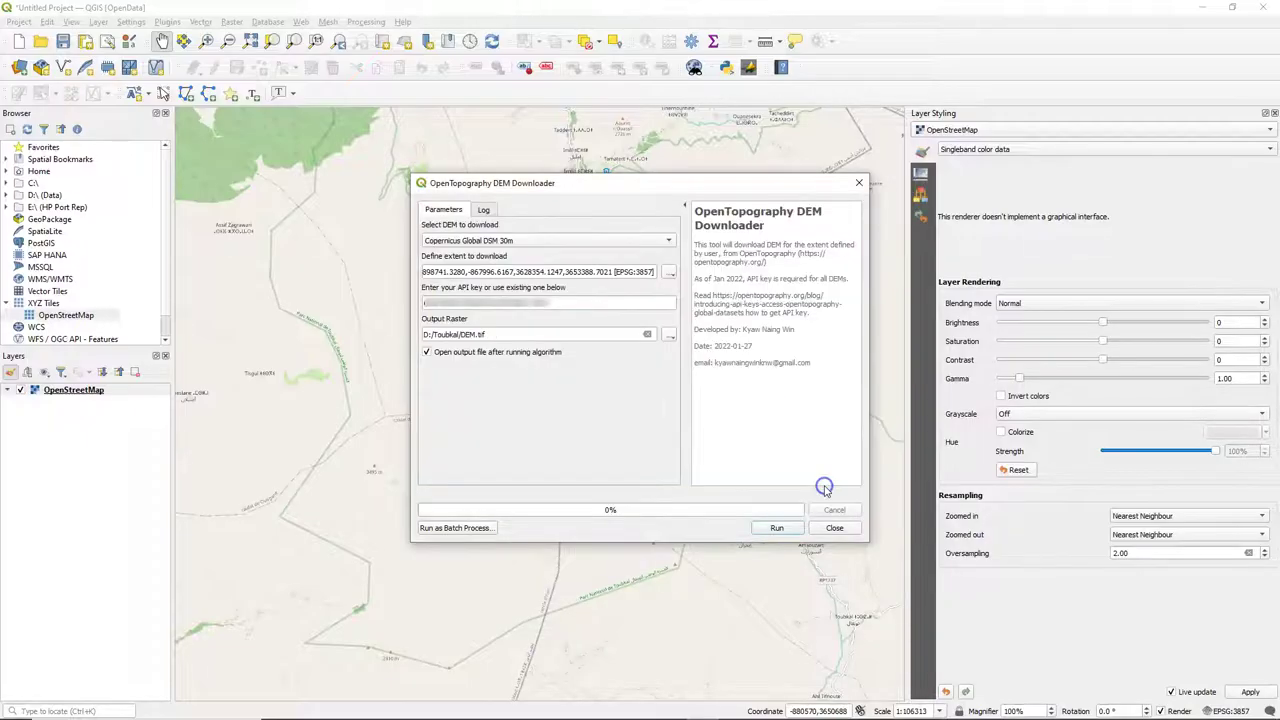
Run the DEM download, close the downloader, and zoom to the DEM.tif layer
{"action": "left_click", "coordinate": [779, 528]}
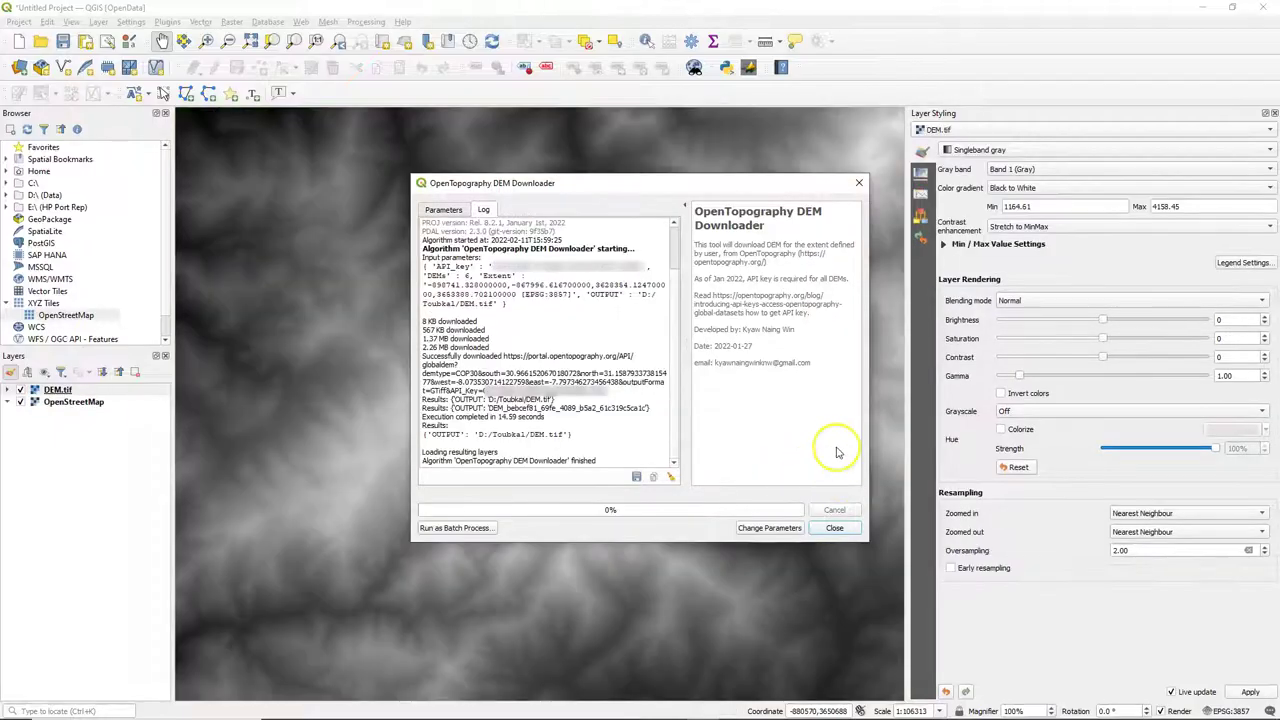
{"action": "left_click", "coordinate": [845, 529]}
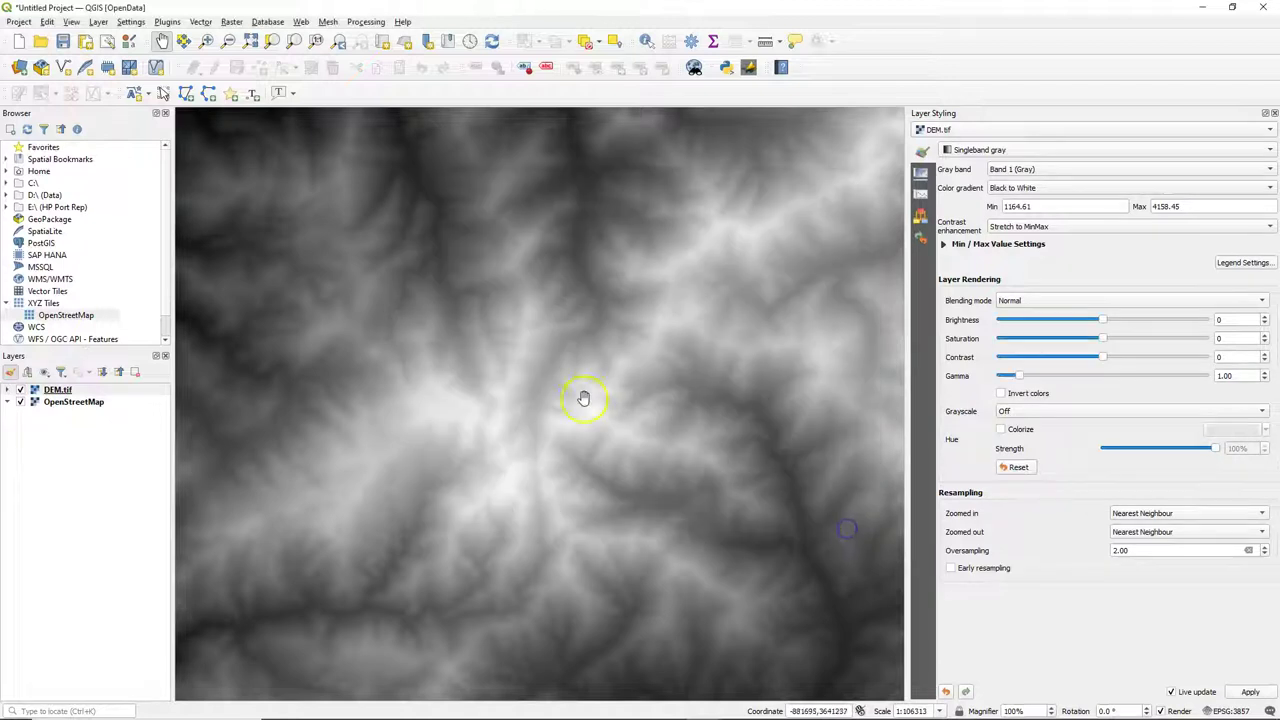
{"action": "scroll", "coordinate": [578, 395], "scroll_direction": "down", "scroll_amount": 1}
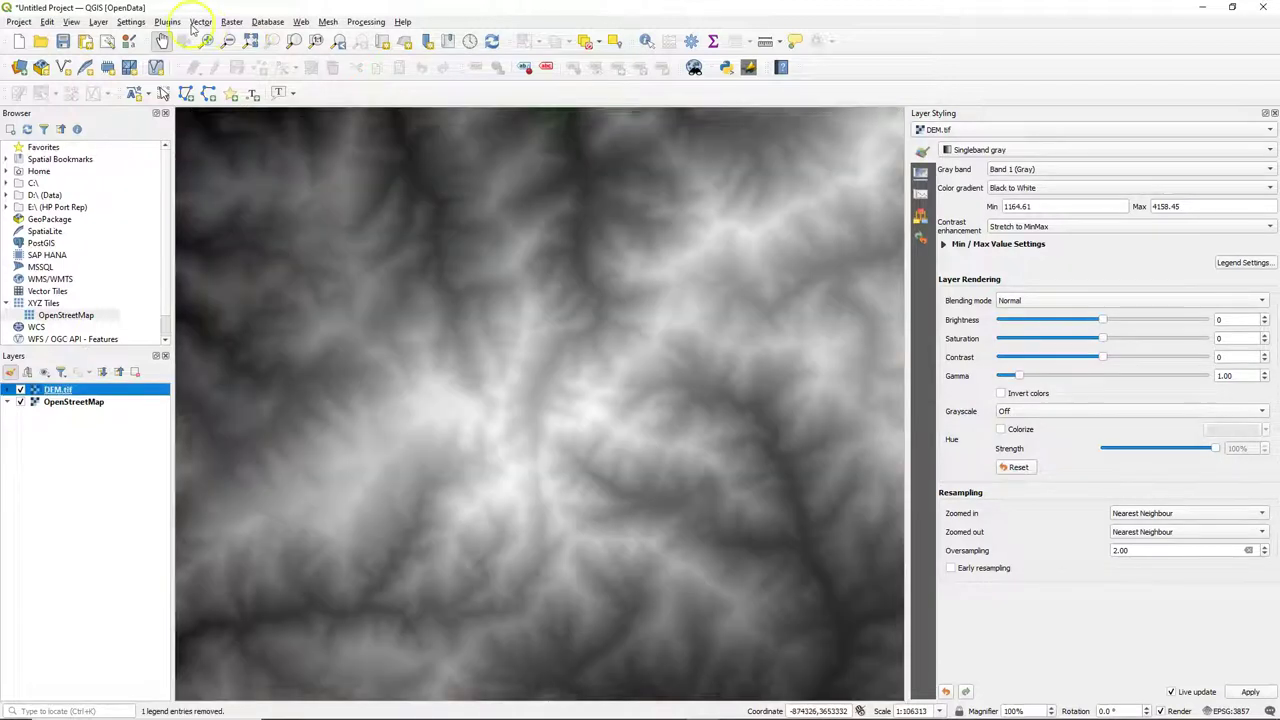
{"action": "left_click", "coordinate": [244, 23]}
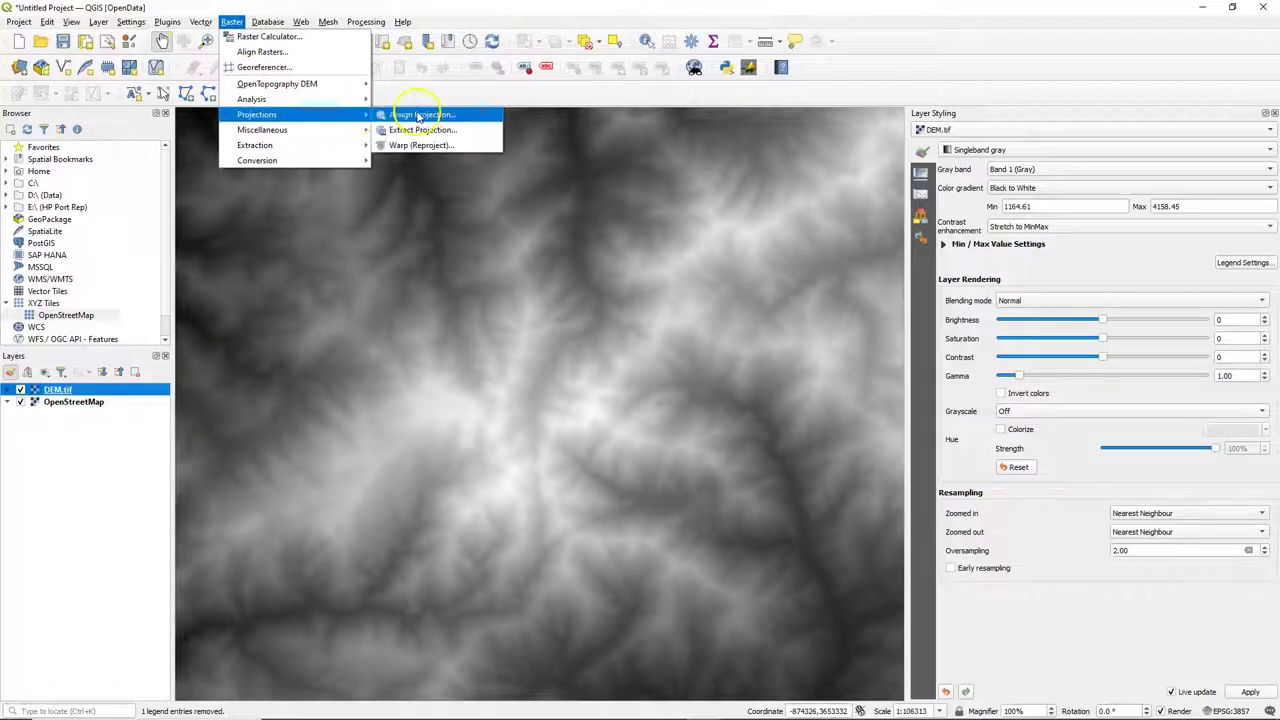
In Warp (Reproject), target WGS 84 / UTM zone 29N (EPSG:32629) with nodata -9999
{"action": "left_click", "coordinate": [438, 146]}
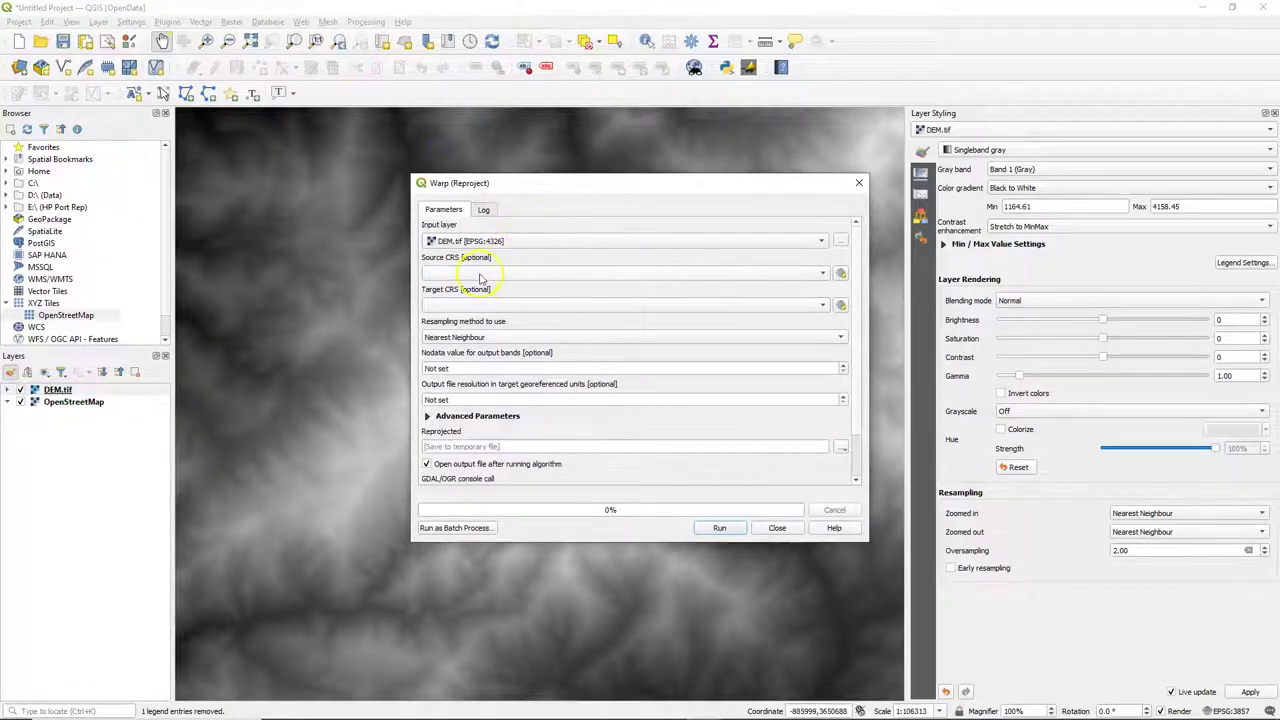
{"action": "left_click", "coordinate": [470, 309]}
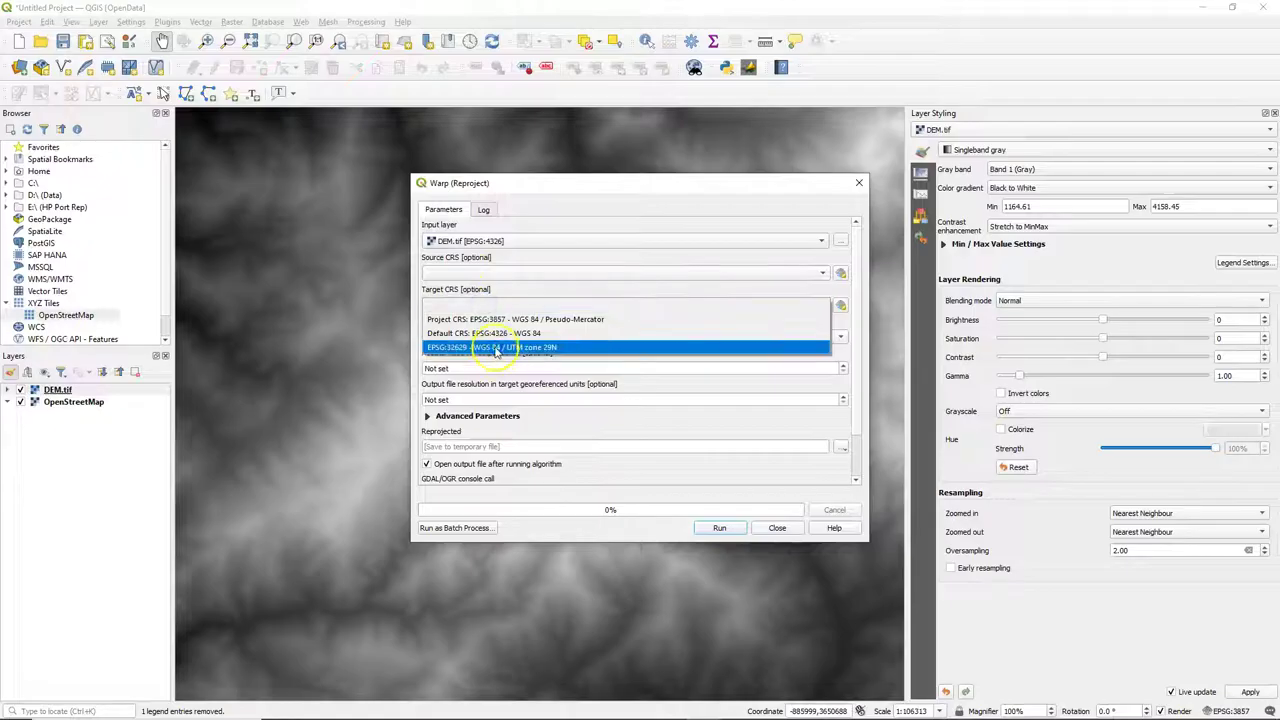
{"action": "left_click", "coordinate": [497, 350]}
{"action": "left_click", "coordinate": [445, 368]}
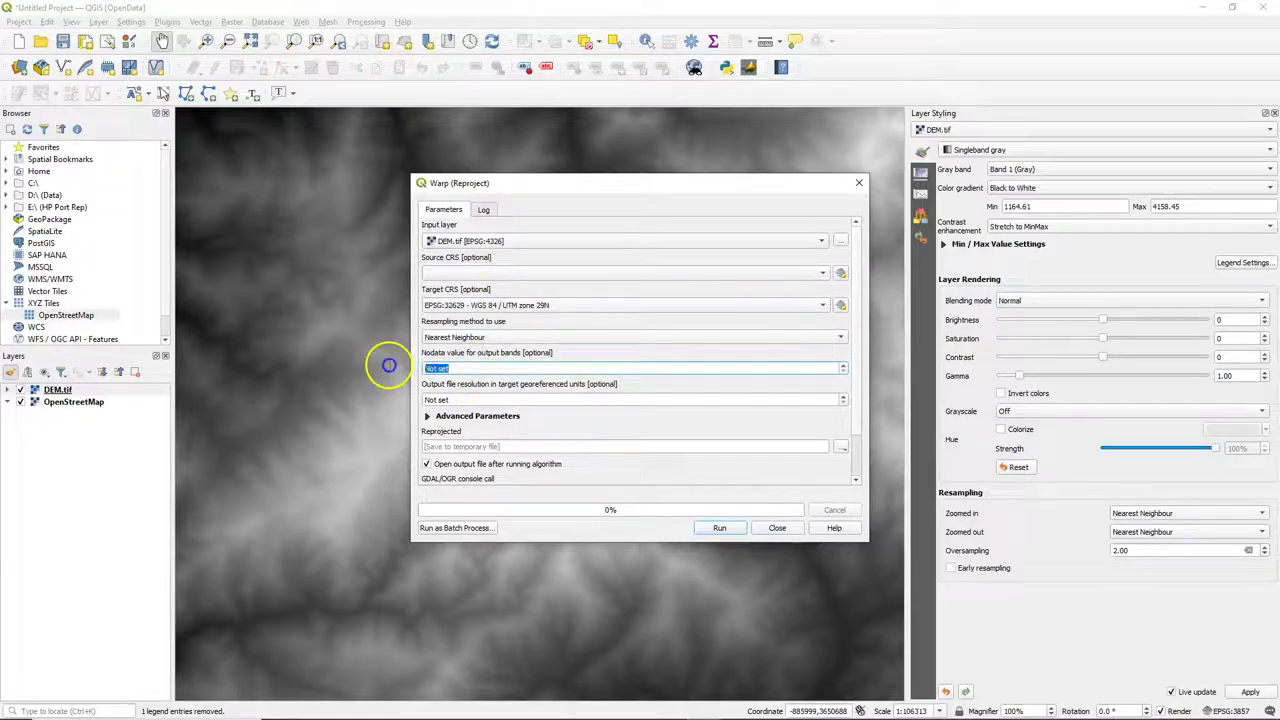
{"action": "type", "text": "-9999"}
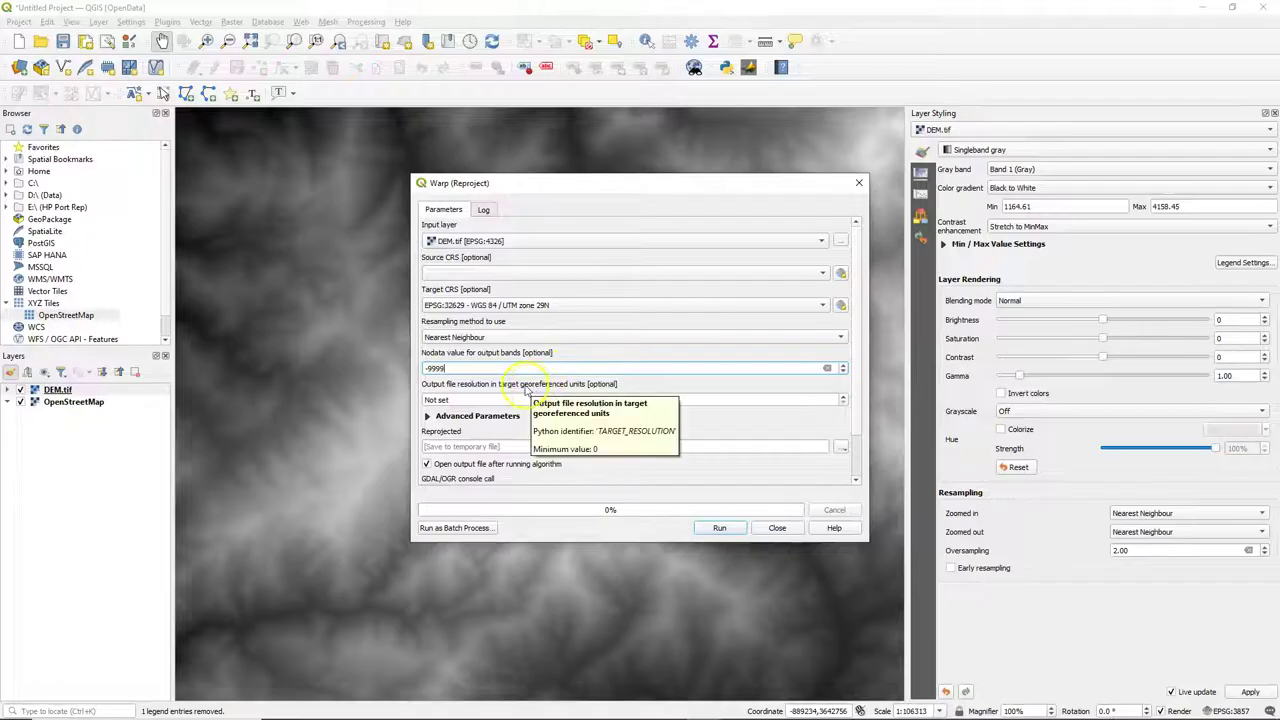
Use Bilinear resampling and a 30 m output resolution for the reprojection
{"action": "left_click", "coordinate": [460, 338]}
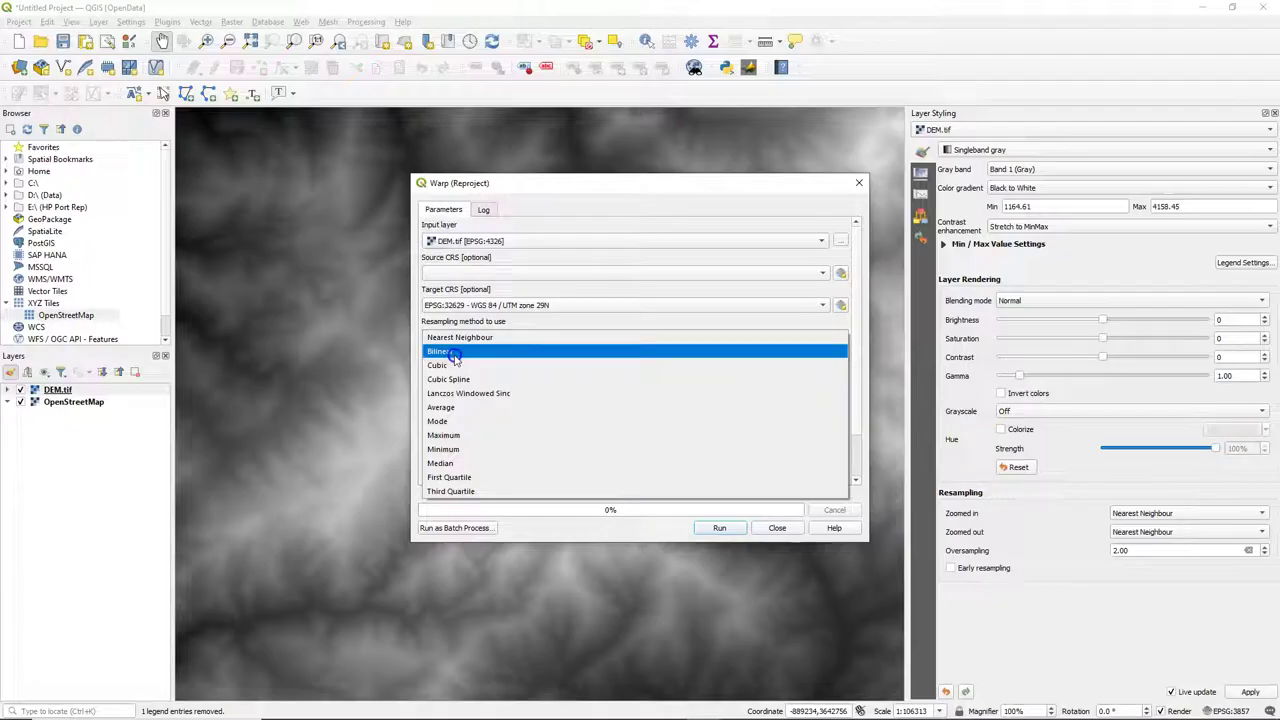
{"action": "left_click", "coordinate": [455, 358]}
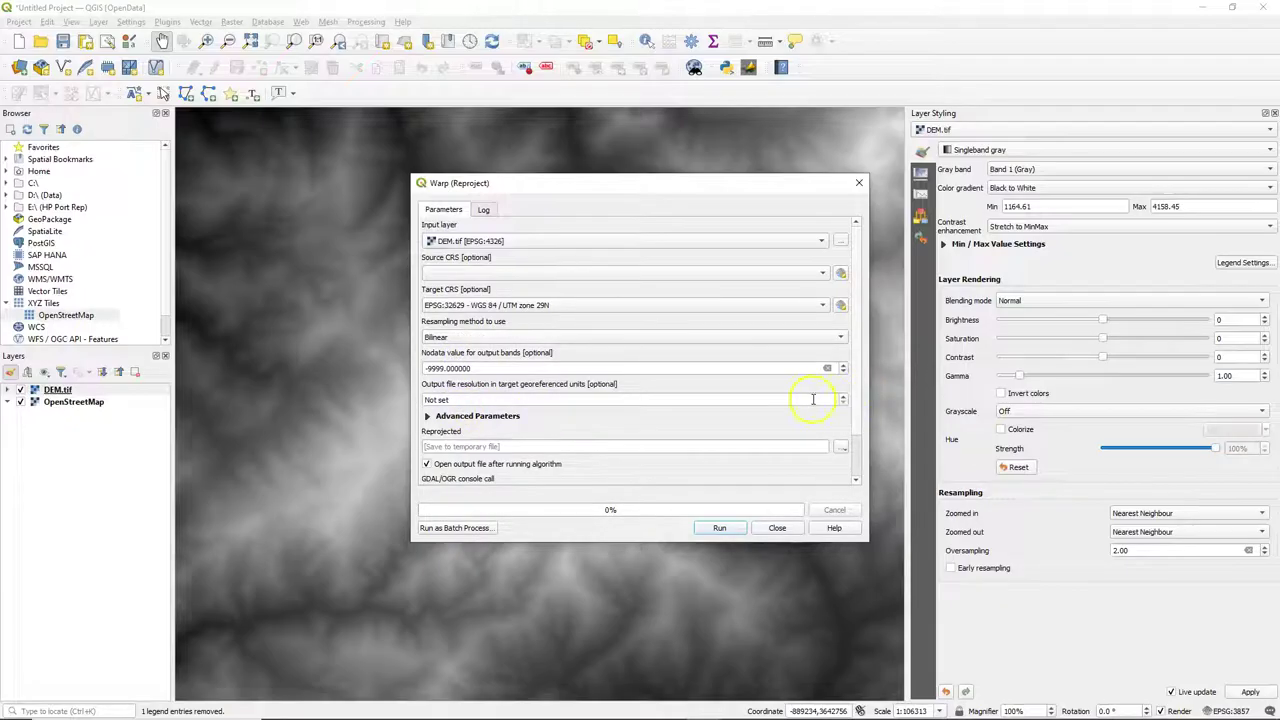
{"action": "left_click", "coordinate": [455, 399]}
{"action": "type", "text": "3"}
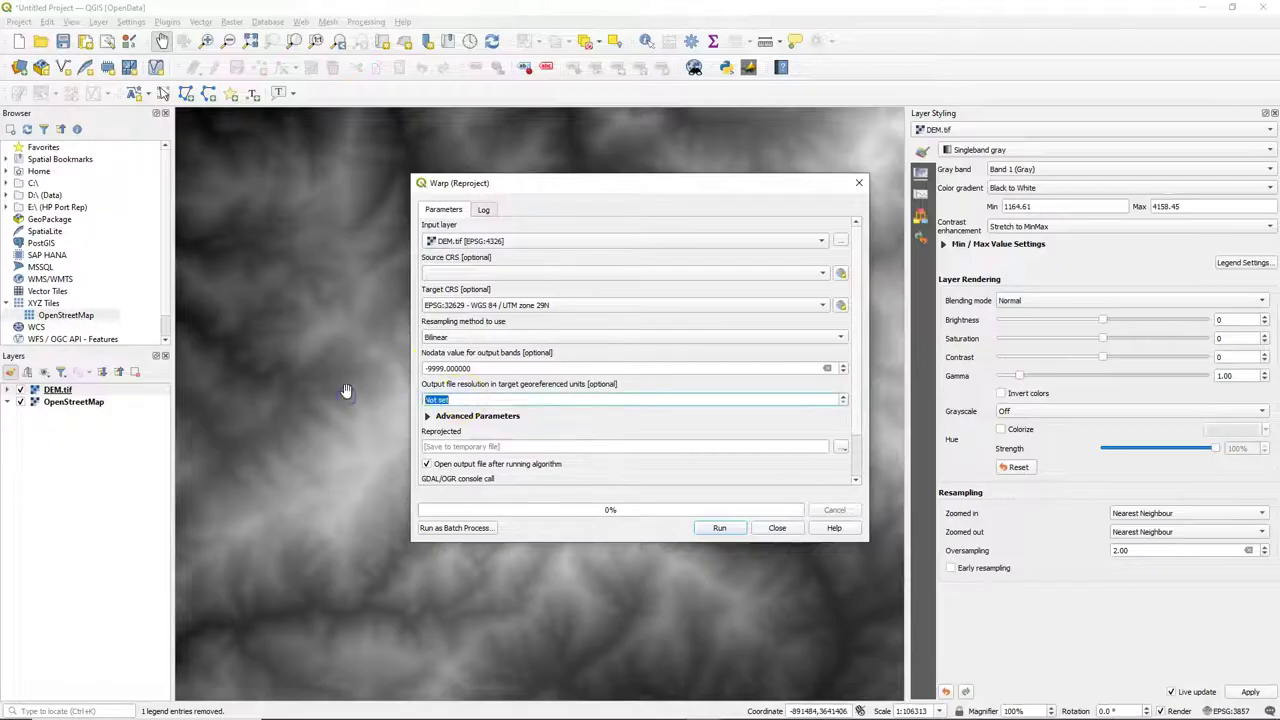
{"action": "type", "text": "0"}
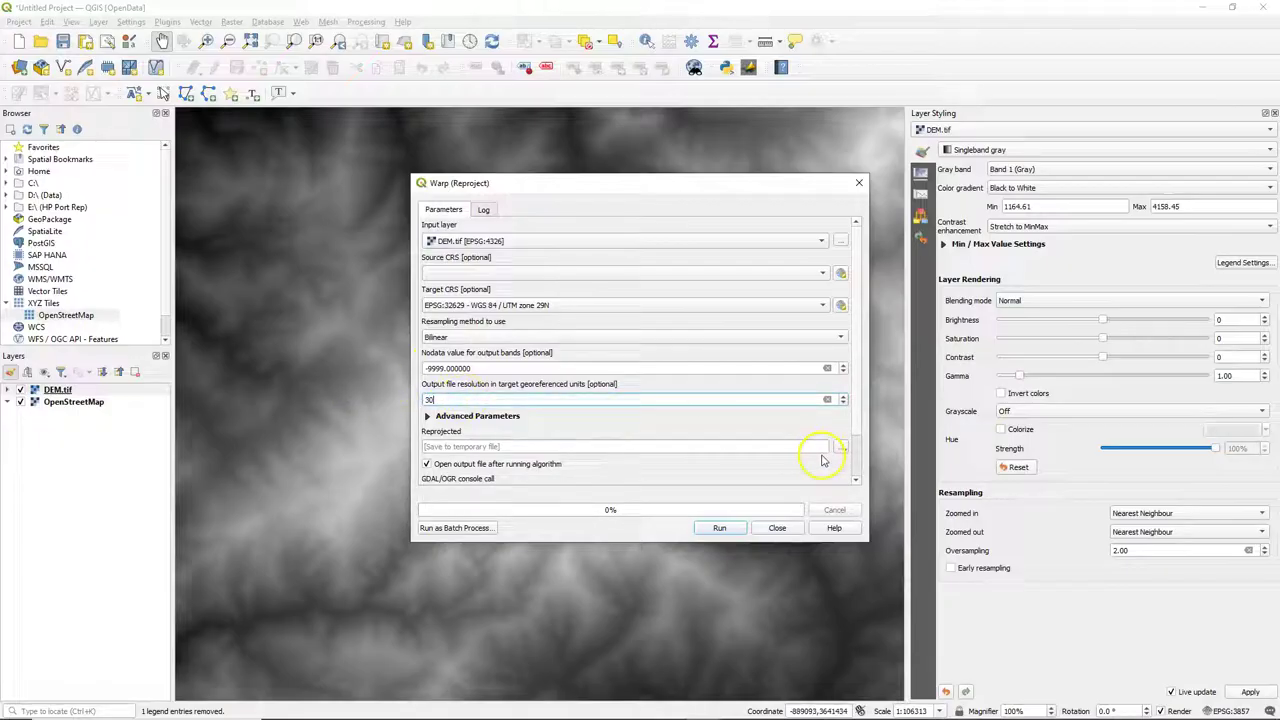
{"action": "scroll", "coordinate": [853, 450], "scroll_direction": "down", "scroll_amount": 1}
{"action": "scroll", "coordinate": [853, 450], "scroll_direction": "down", "scroll_amount": 1}
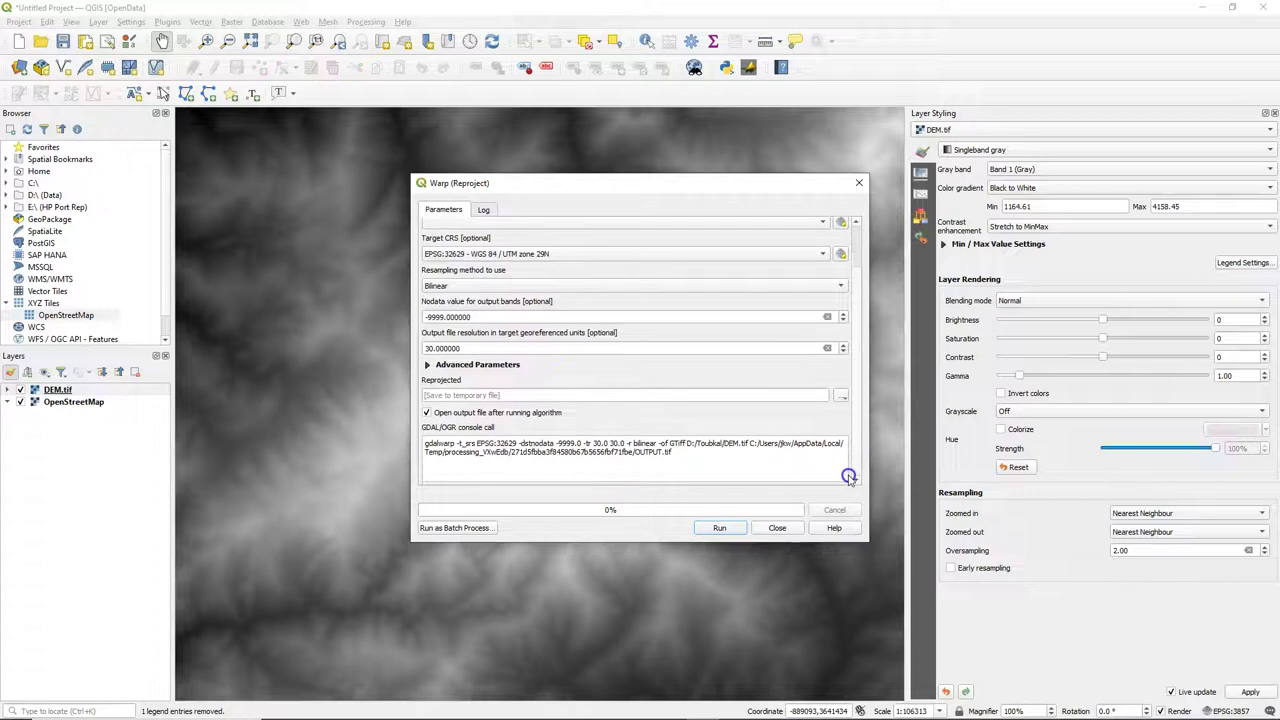
{"action": "left_click", "coordinate": [842, 395]}
Save the reprojected output as D:/Toubkal/DEM_UTM.tif, run Warp, and close the tool
{"action": "left_click", "coordinate": [859, 424]}
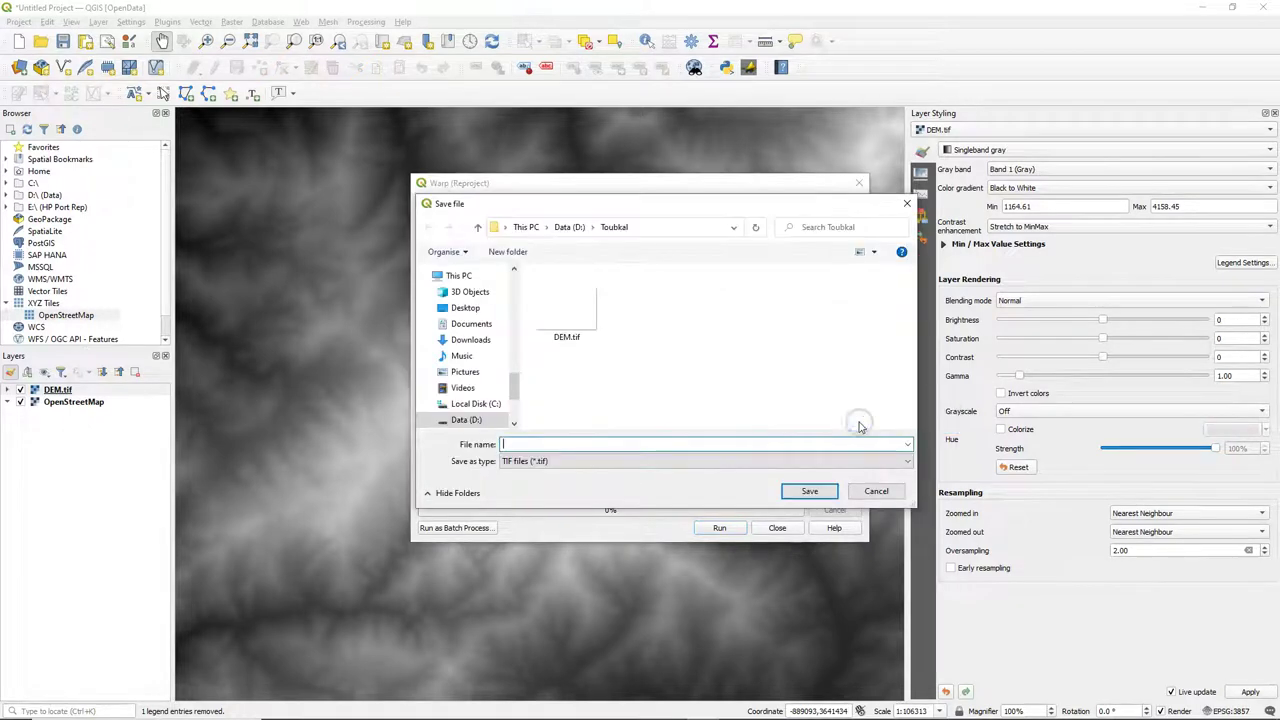
{"action": "type", "text": "DEM"}
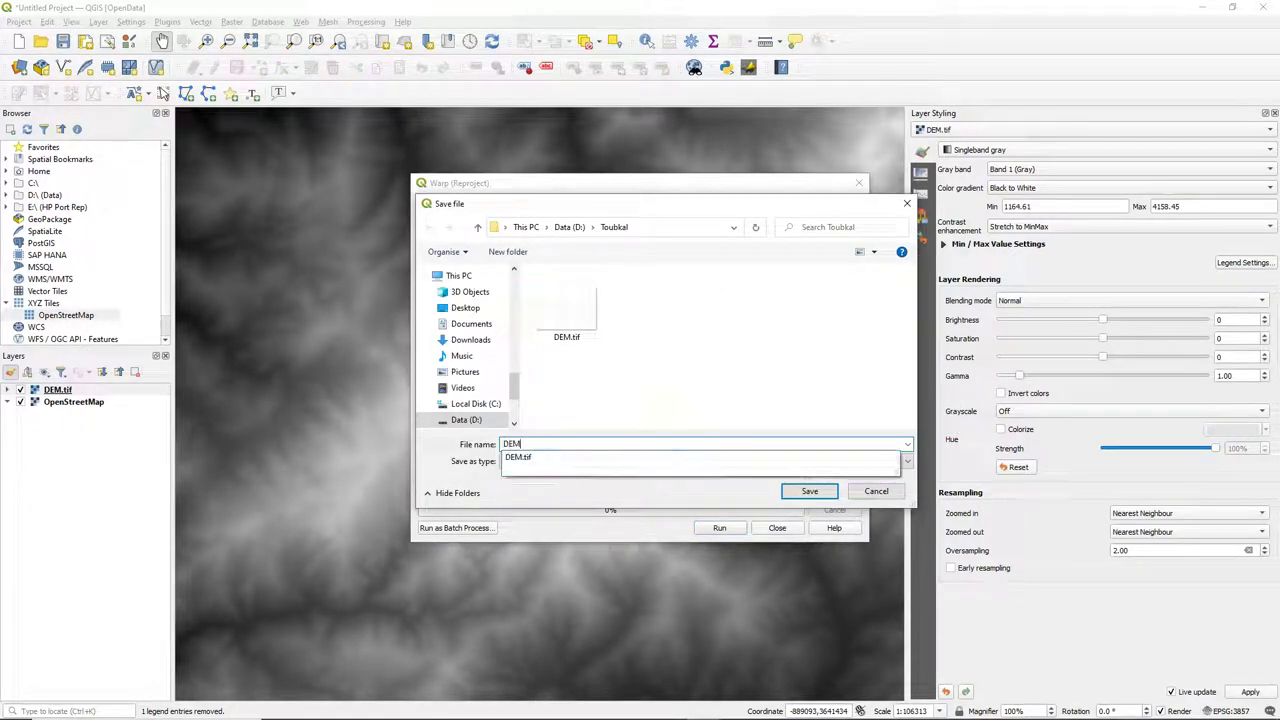
{"action": "type", "text": "_UTM"}
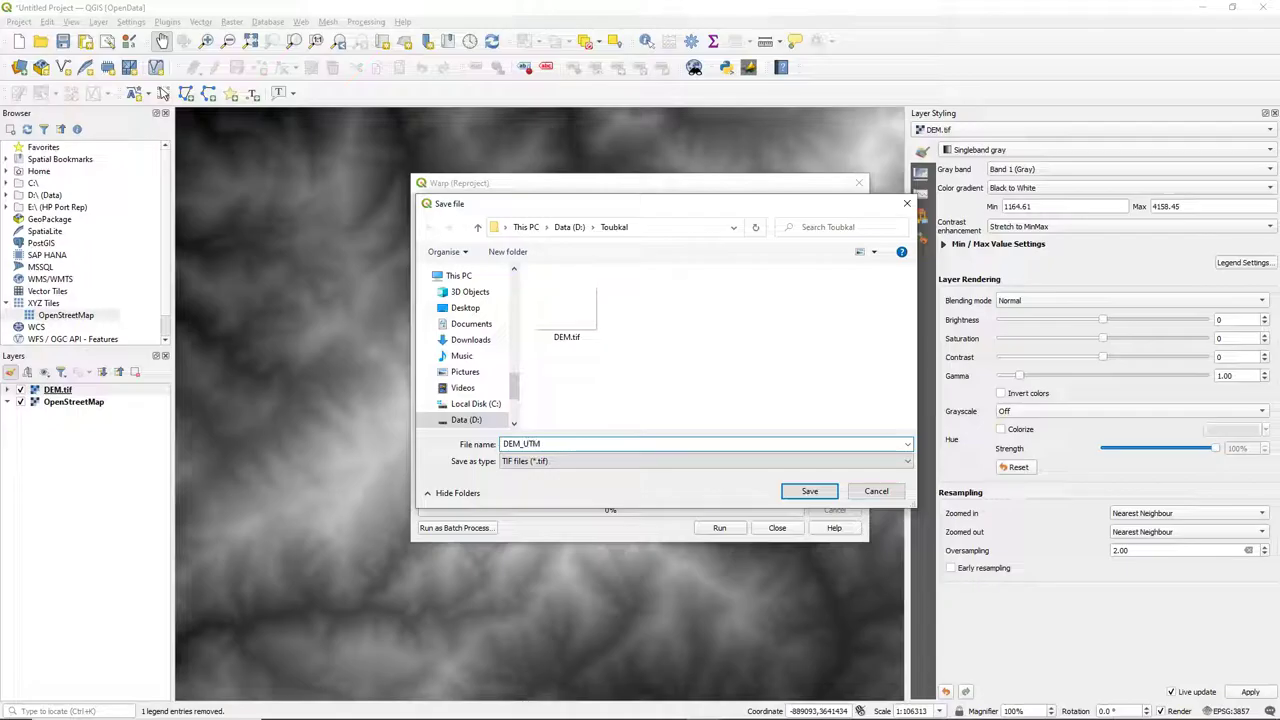
{"action": "left_click", "coordinate": [809, 491]}
{"action": "left_click", "coordinate": [719, 530]}
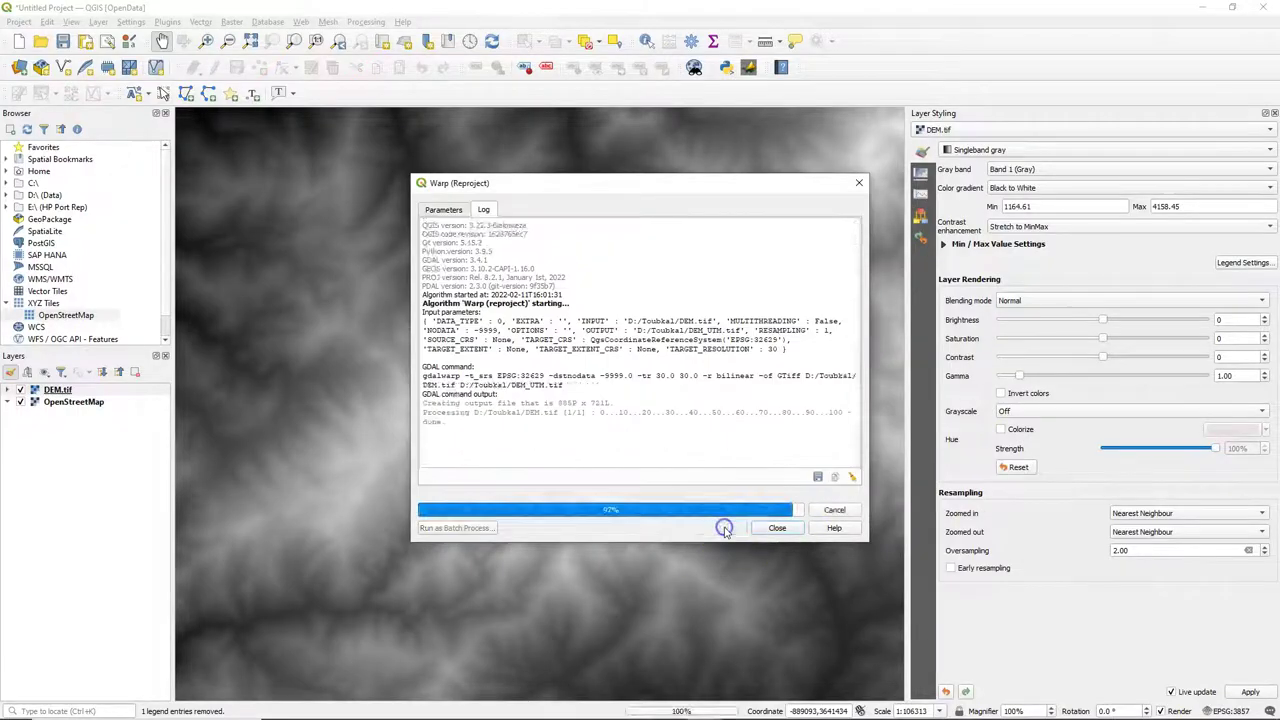
{"action": "left_click", "coordinate": [777, 528]}
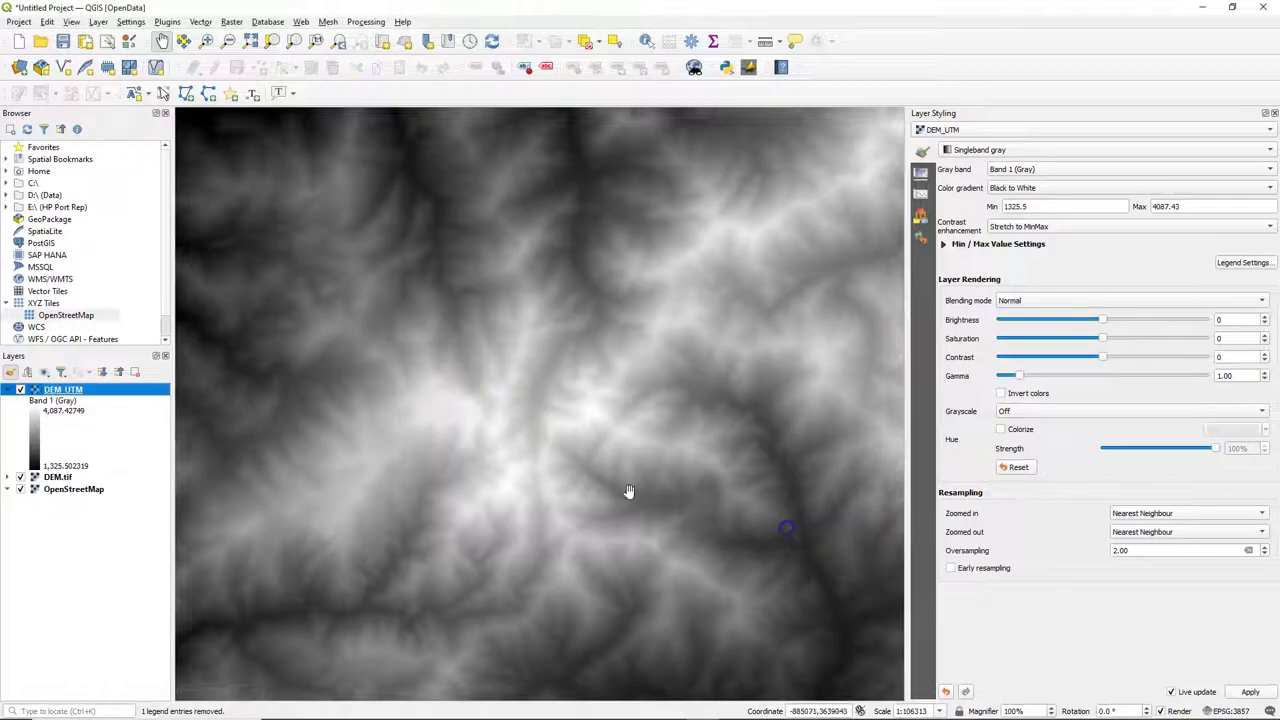
Set the project CRS to WGS 84 / UTM zone 29N and hide the DEM.tif layer
{"action": "left_click", "coordinate": [1228, 711]}
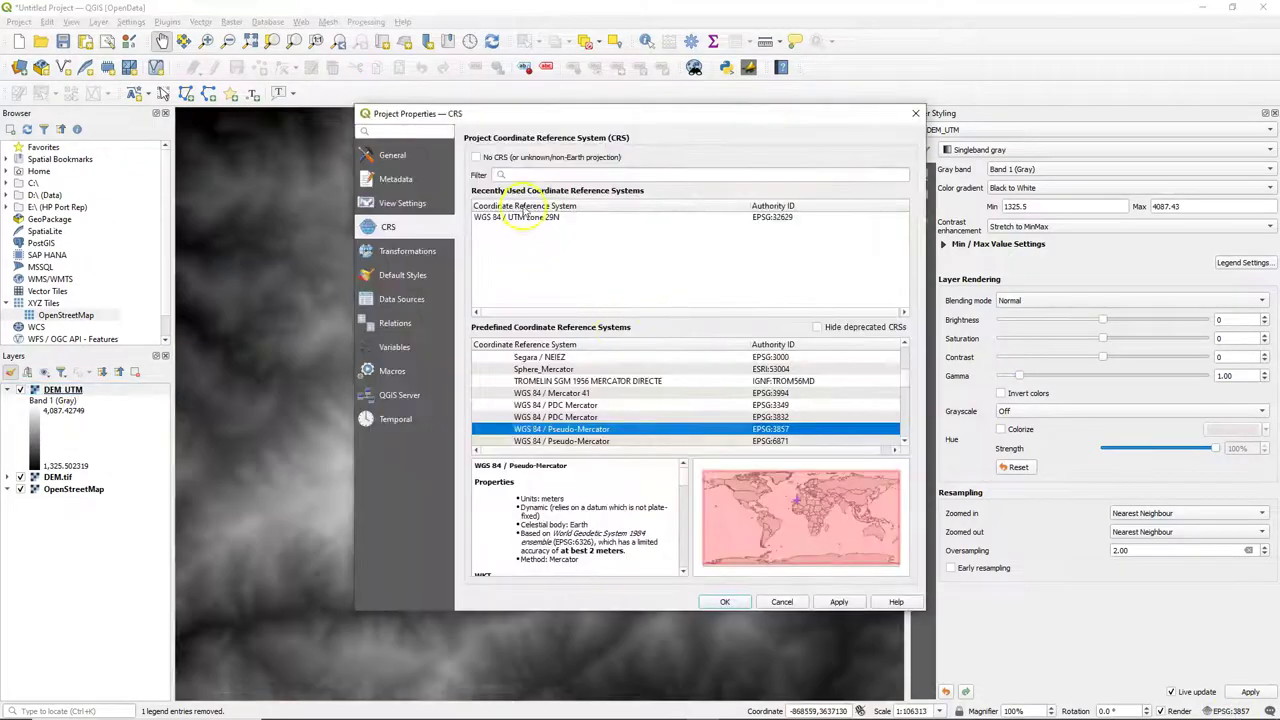
{"action": "left_click", "coordinate": [522, 217]}
{"action": "left_click", "coordinate": [730, 600]}
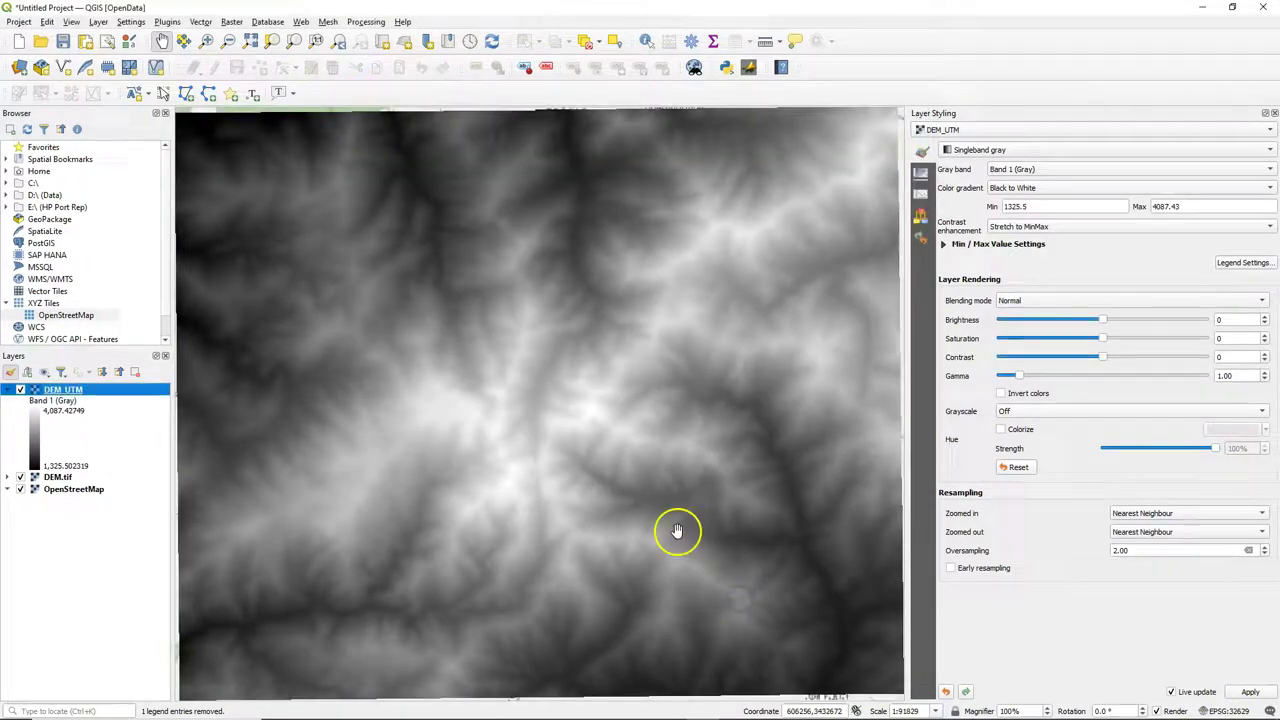
{"action": "scroll", "coordinate": [558, 452], "scroll_direction": "up", "scroll_amount": 1}
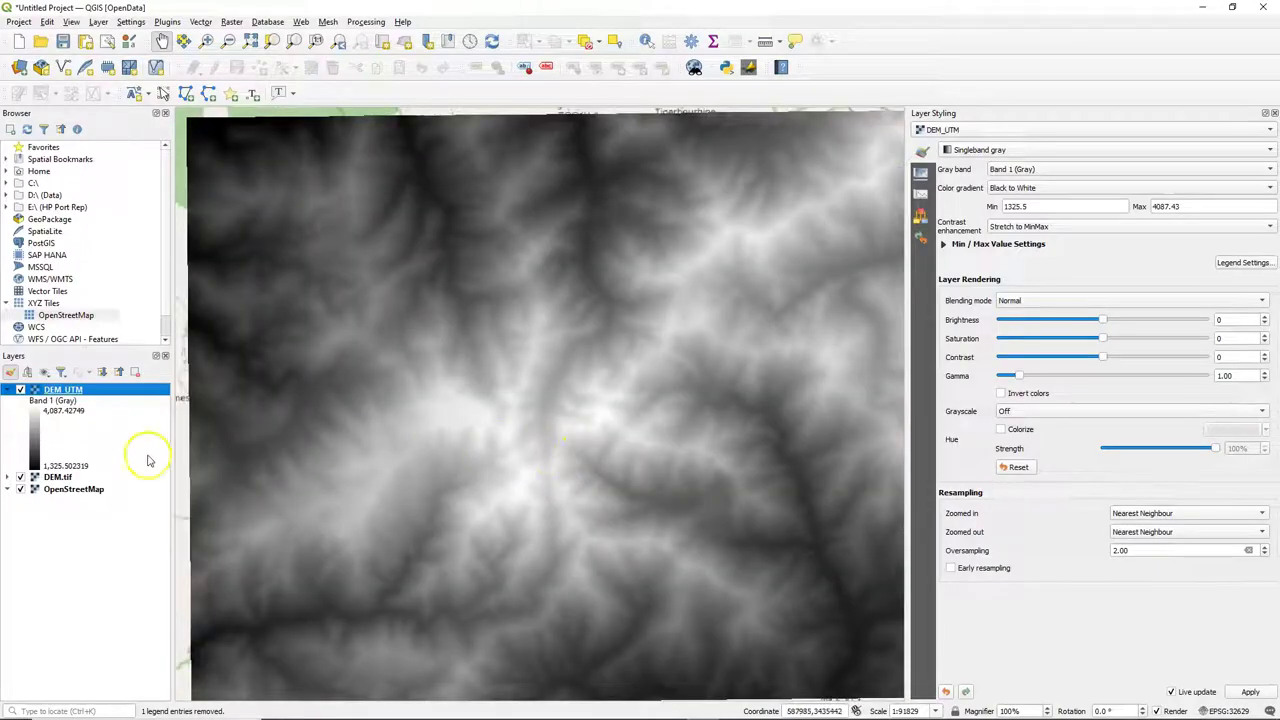
{"action": "left_click", "coordinate": [21, 478]}
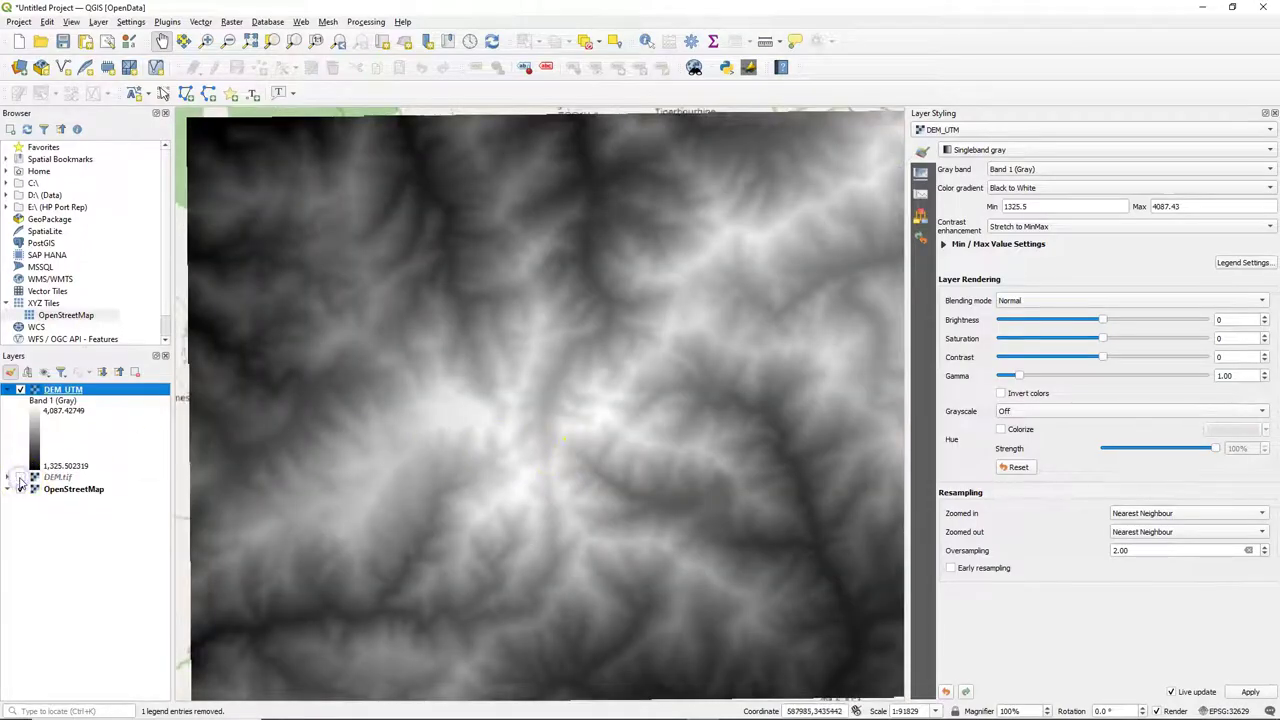
Render DEM_UTM as Hillshade with Bilinear zoomed-in resampling
{"action": "left_click", "coordinate": [1003, 150]}
{"action": "left_click", "coordinate": [977, 176]}
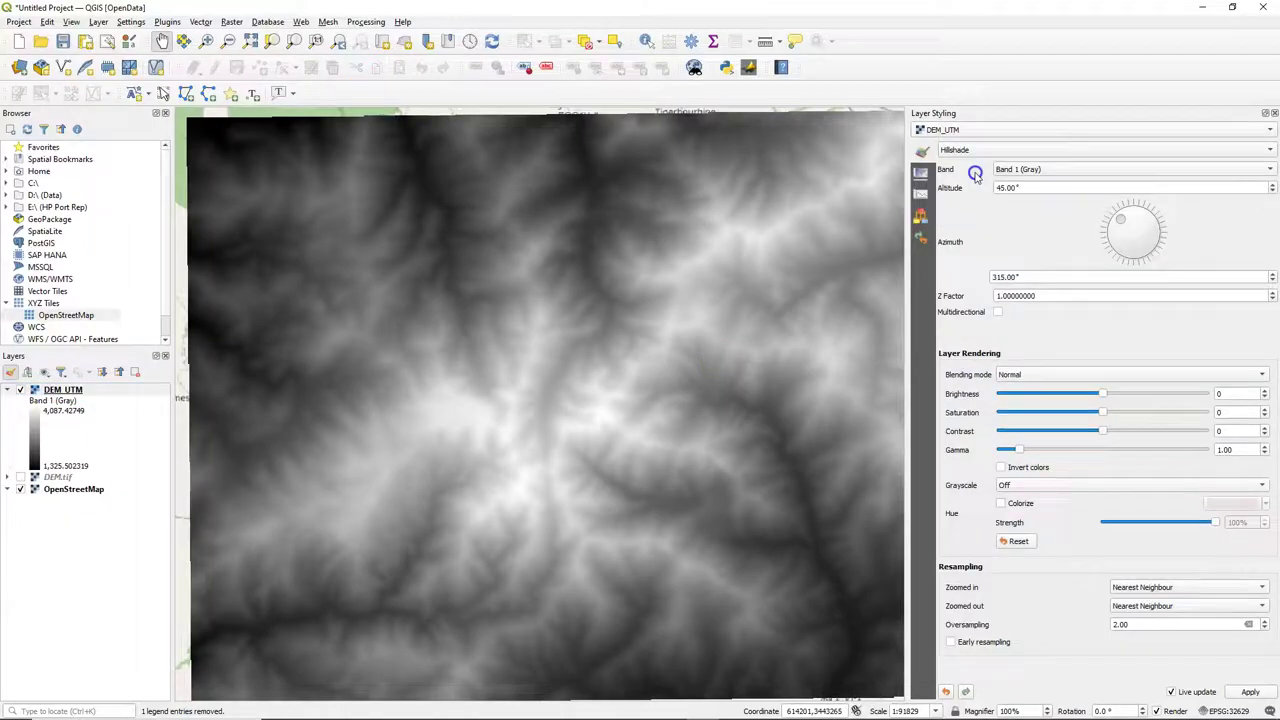
{"action": "left_click", "coordinate": [1158, 587]}
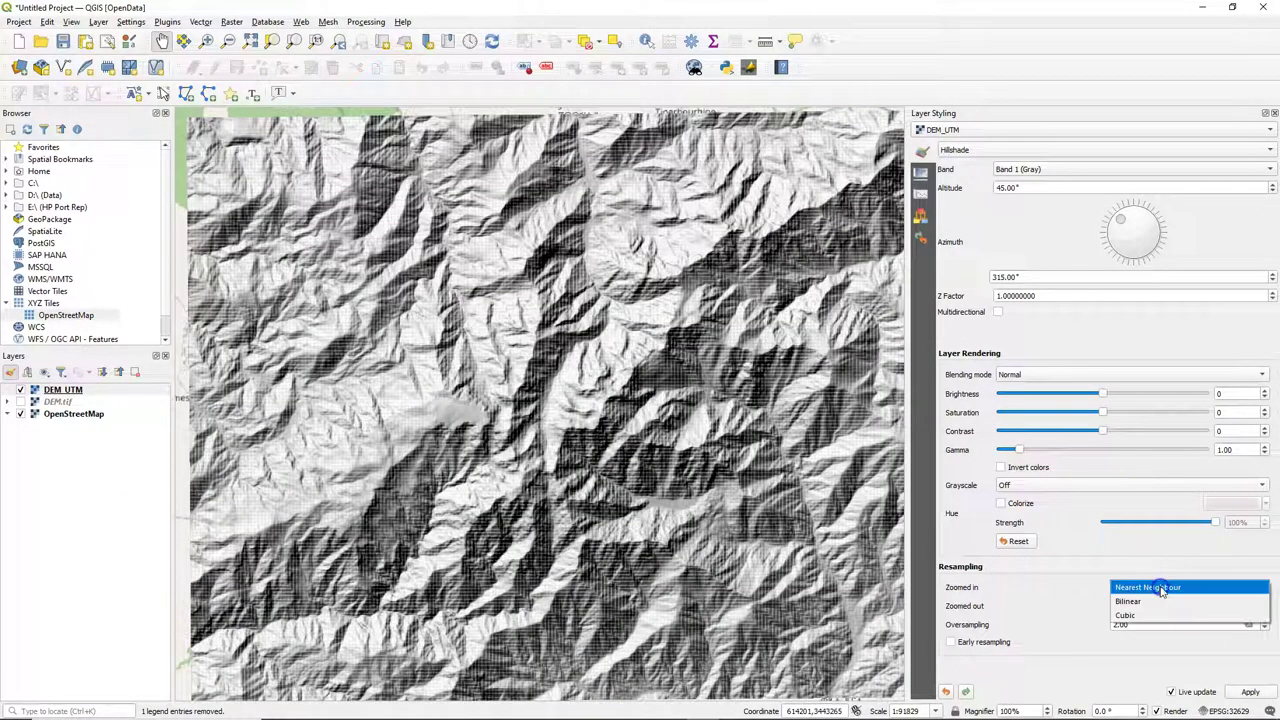
{"action": "left_click", "coordinate": [1151, 601]}
{"action": "left_click_drag", "start_coordinate": [749, 543], "coordinate": [723, 531]}
Duplicate DEM_UTM, move the copy above the original, and render it as Singleband pseudocolor
{"action": "right_click", "coordinate": [73, 390]}
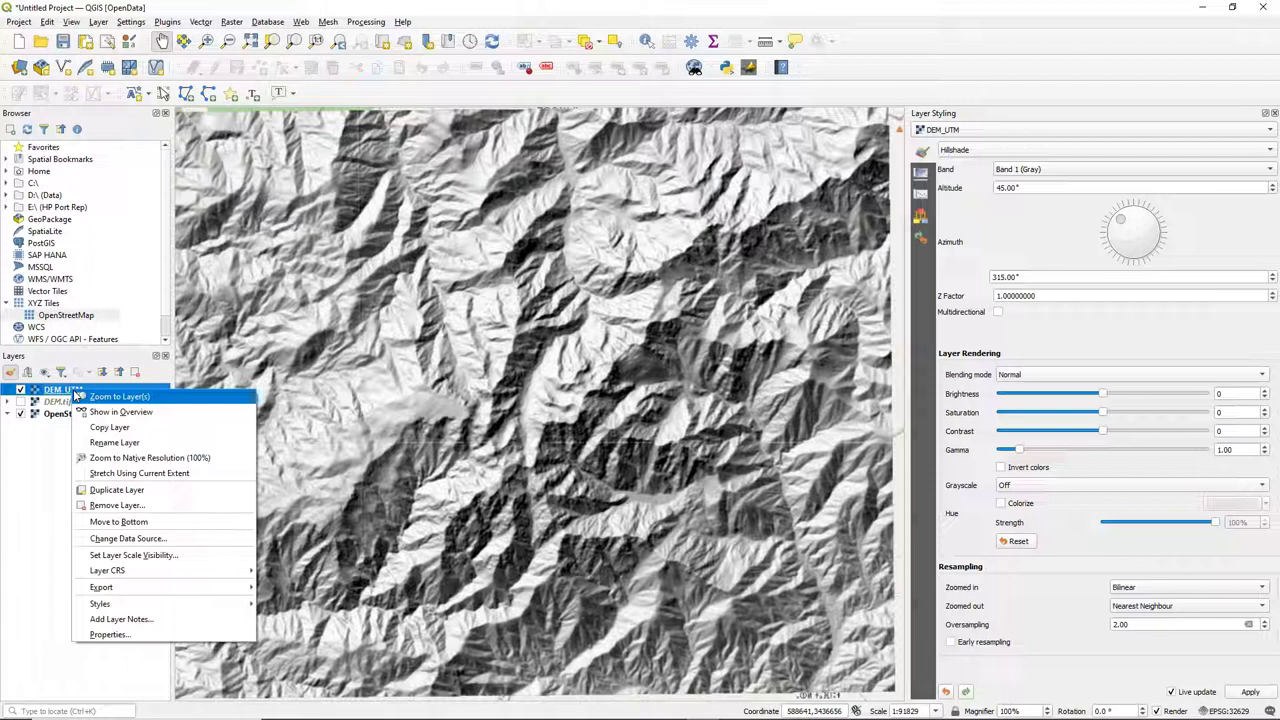
{"action": "left_click", "coordinate": [116, 489]}
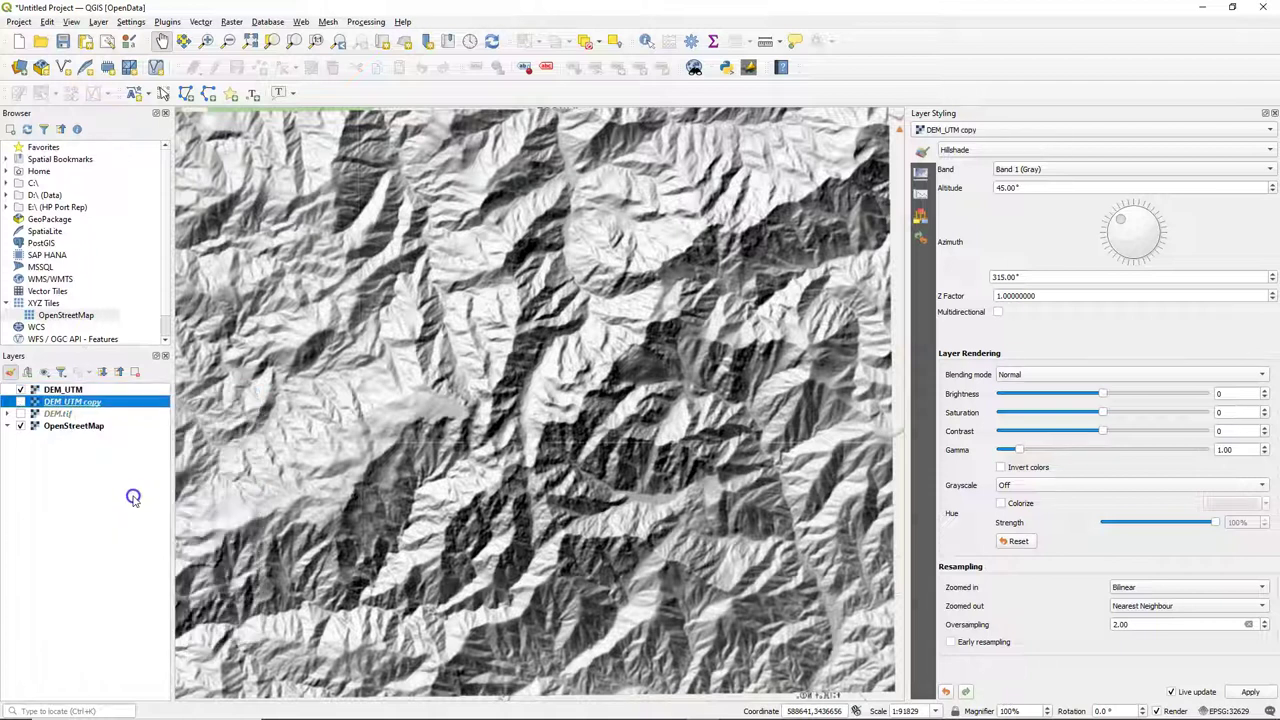
{"action": "left_click_drag", "start_coordinate": [62, 404], "coordinate": [68, 385]}
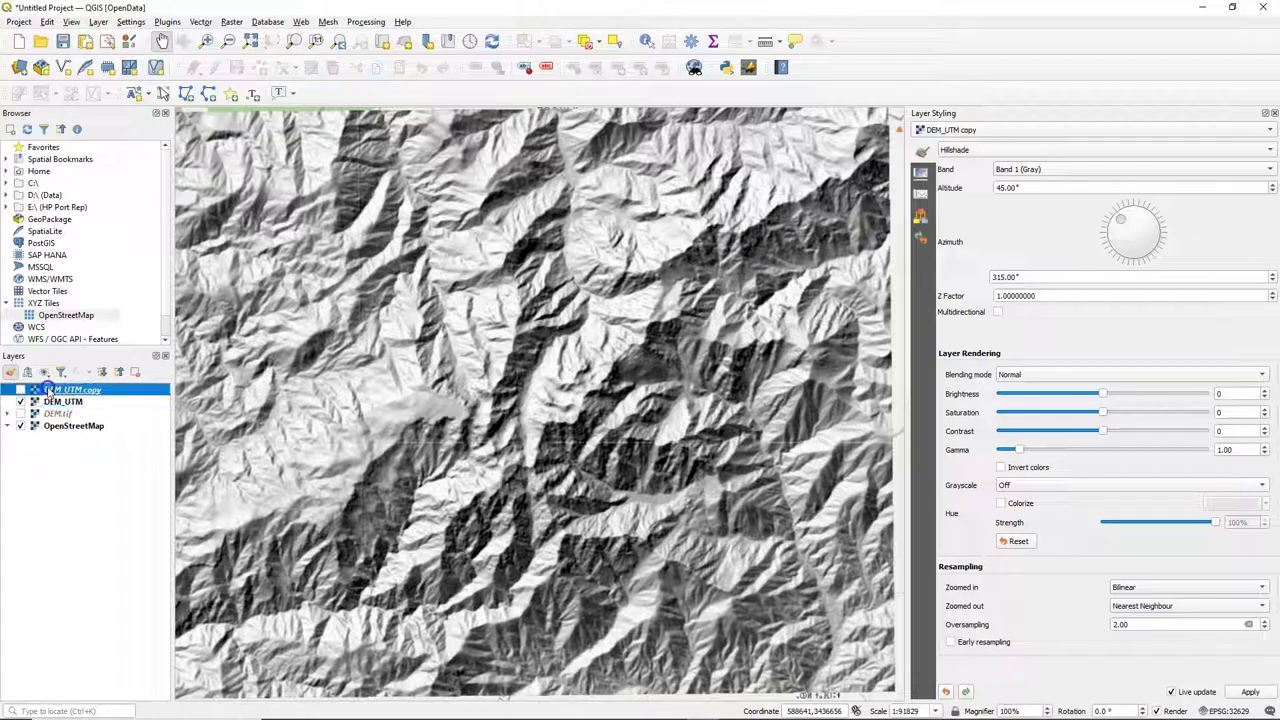
{"action": "left_click", "coordinate": [955, 150]}
{"action": "left_click", "coordinate": [966, 134]}
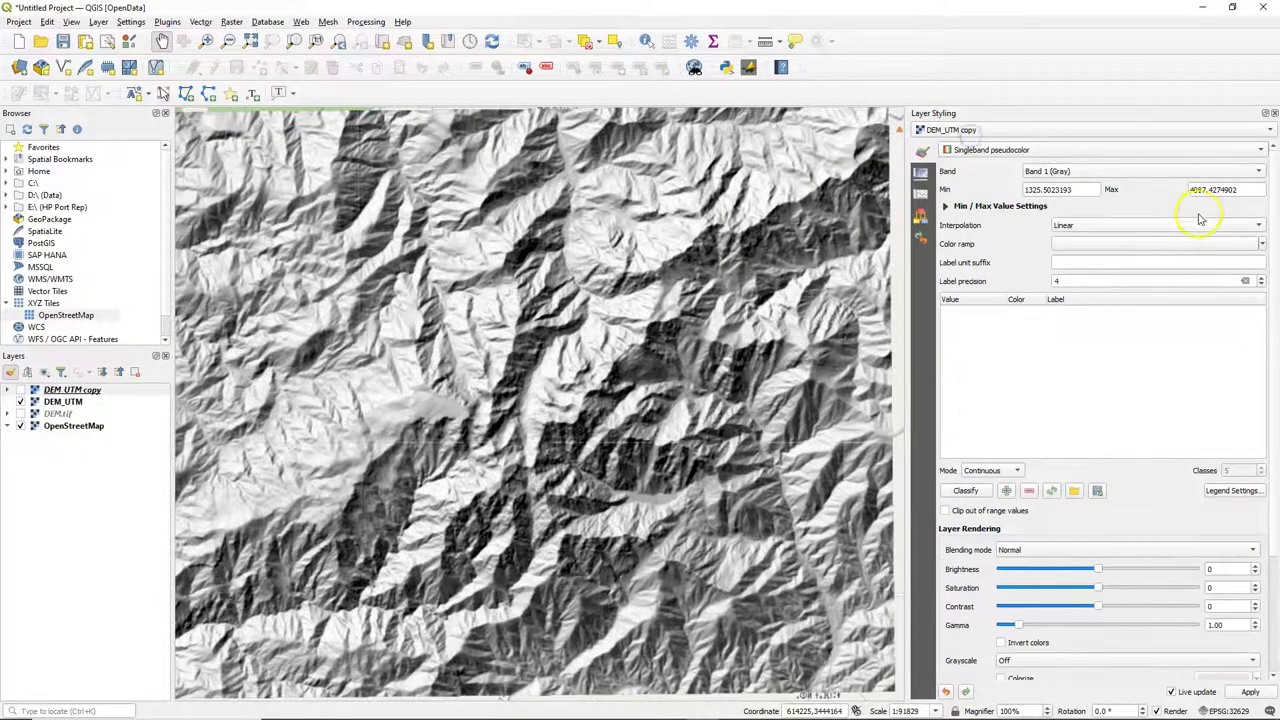
Give the DEM_UTM copy a new cpt-city colour ramp using the Topography 'elevation' palette
{"action": "left_click", "coordinate": [1260, 246]}
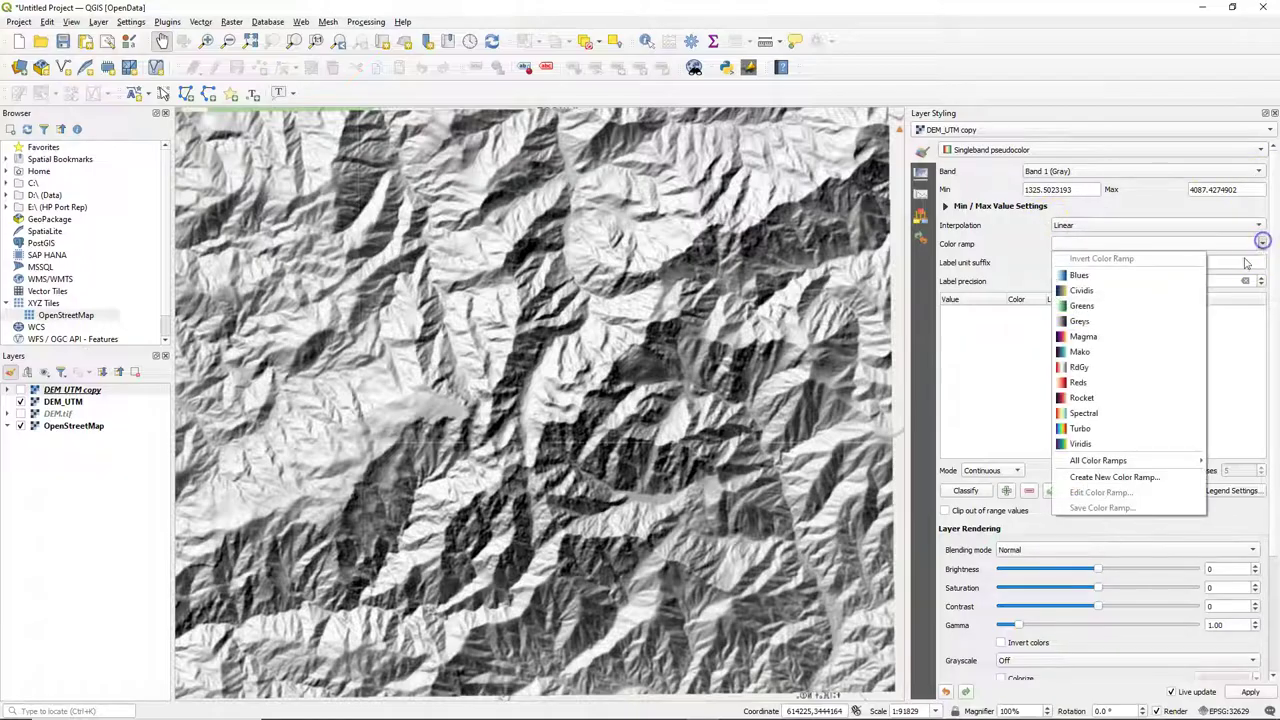
{"action": "left_click", "coordinate": [1120, 479]}
{"action": "left_click", "coordinate": [622, 374]}
{"action": "left_click", "coordinate": [613, 408]}
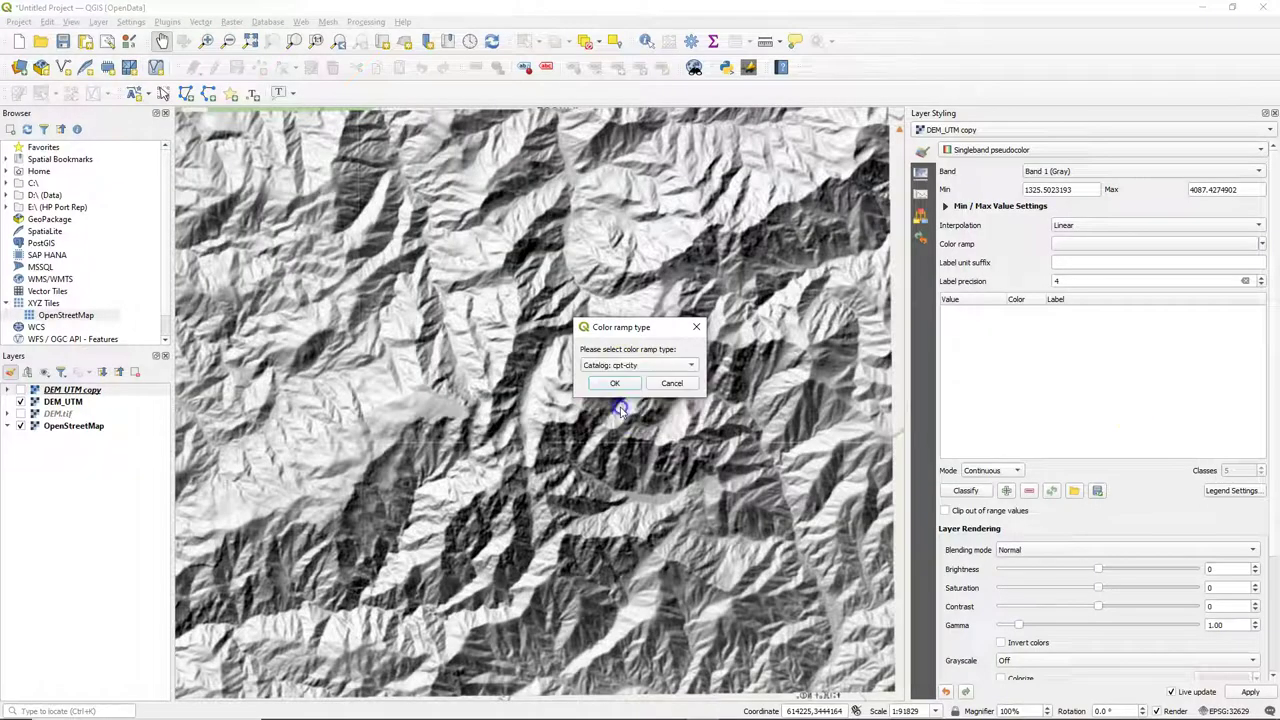
{"action": "left_click", "coordinate": [613, 383]}
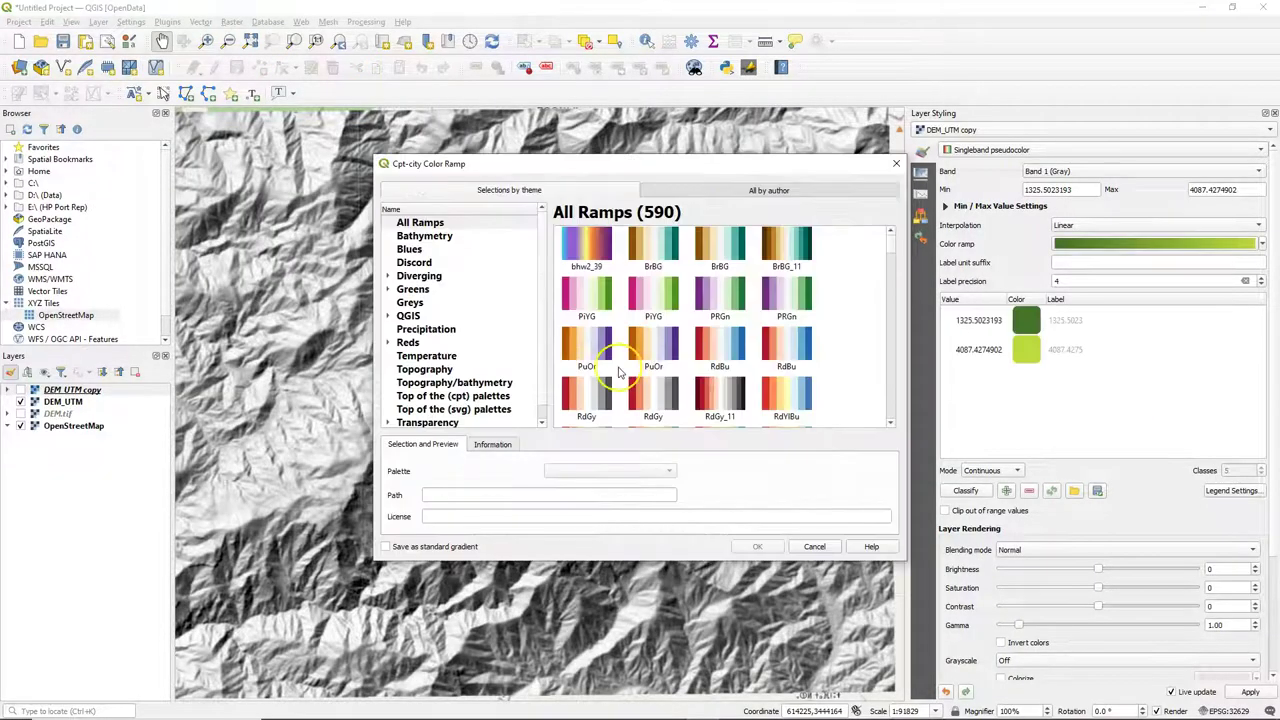
{"action": "left_click", "coordinate": [412, 370]}
{"action": "left_click", "coordinate": [787, 245]}
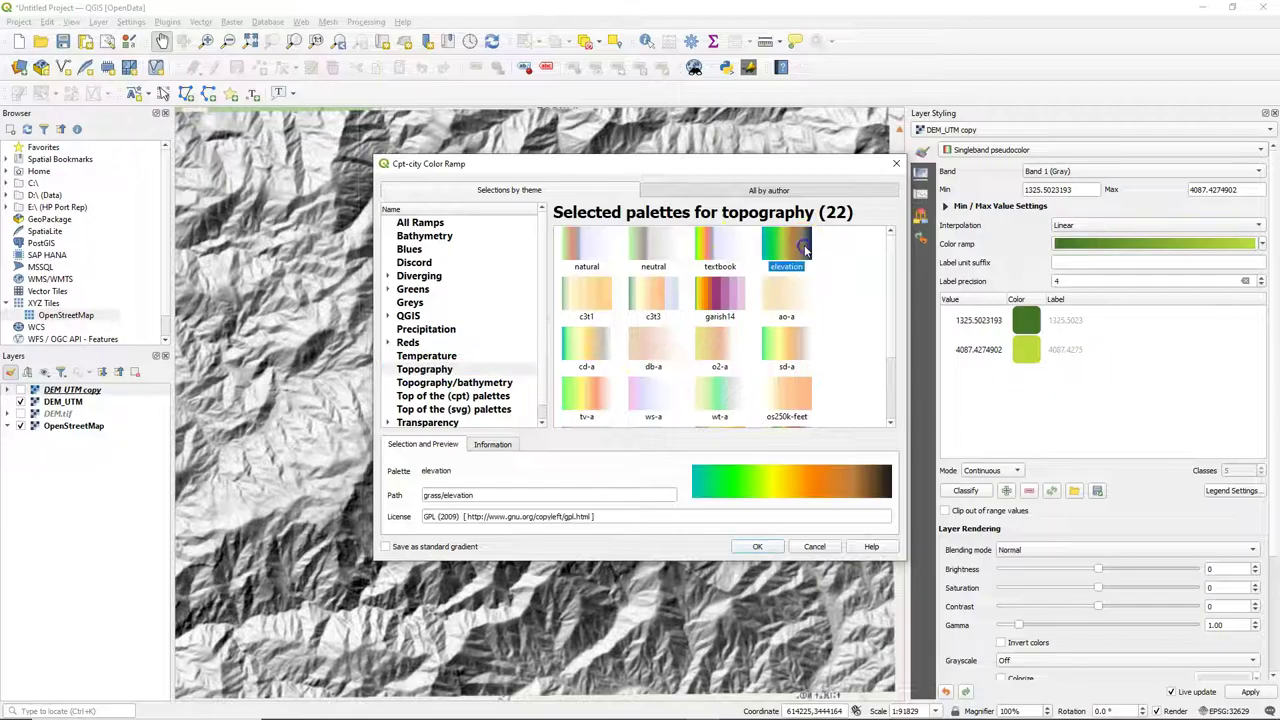
{"action": "left_click", "coordinate": [757, 547]}
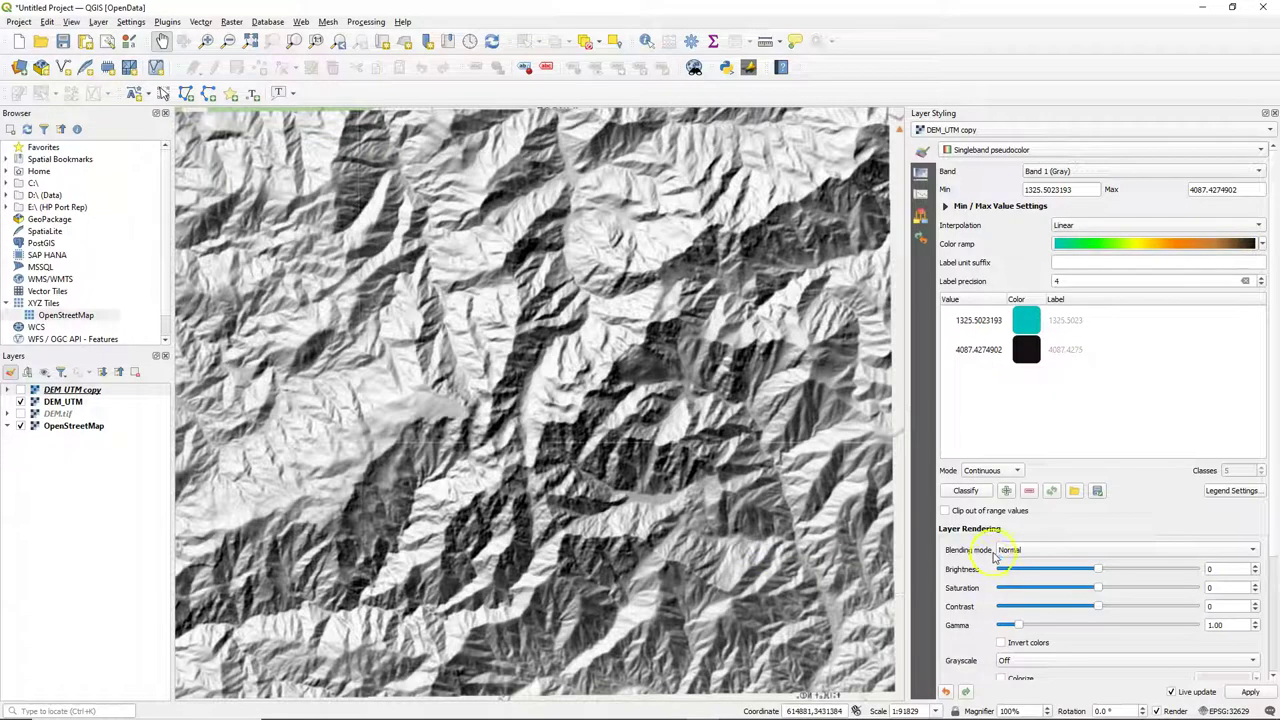
Set blending mode to Multiply, classify the elevation classes, and switch the DEM_UTM copy on
{"action": "left_click", "coordinate": [1006, 549]}
{"action": "left_click", "coordinate": [1018, 625]}
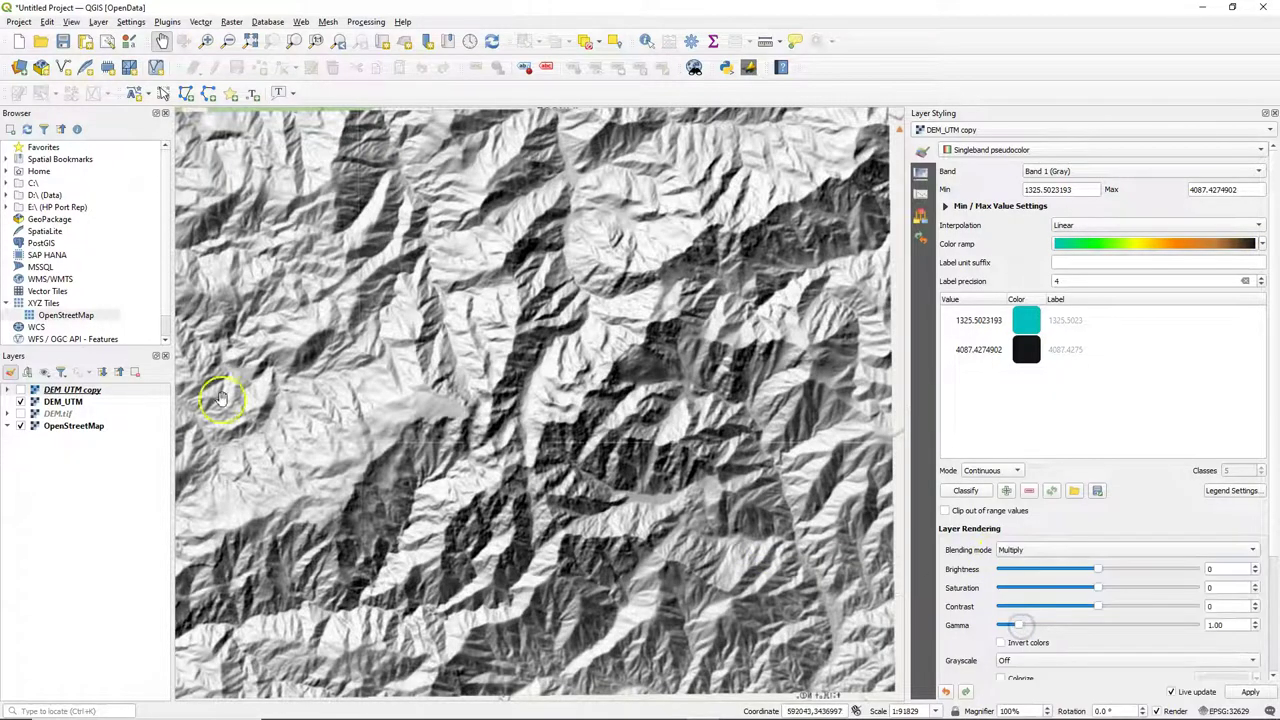
{"action": "left_click", "coordinate": [980, 491]}
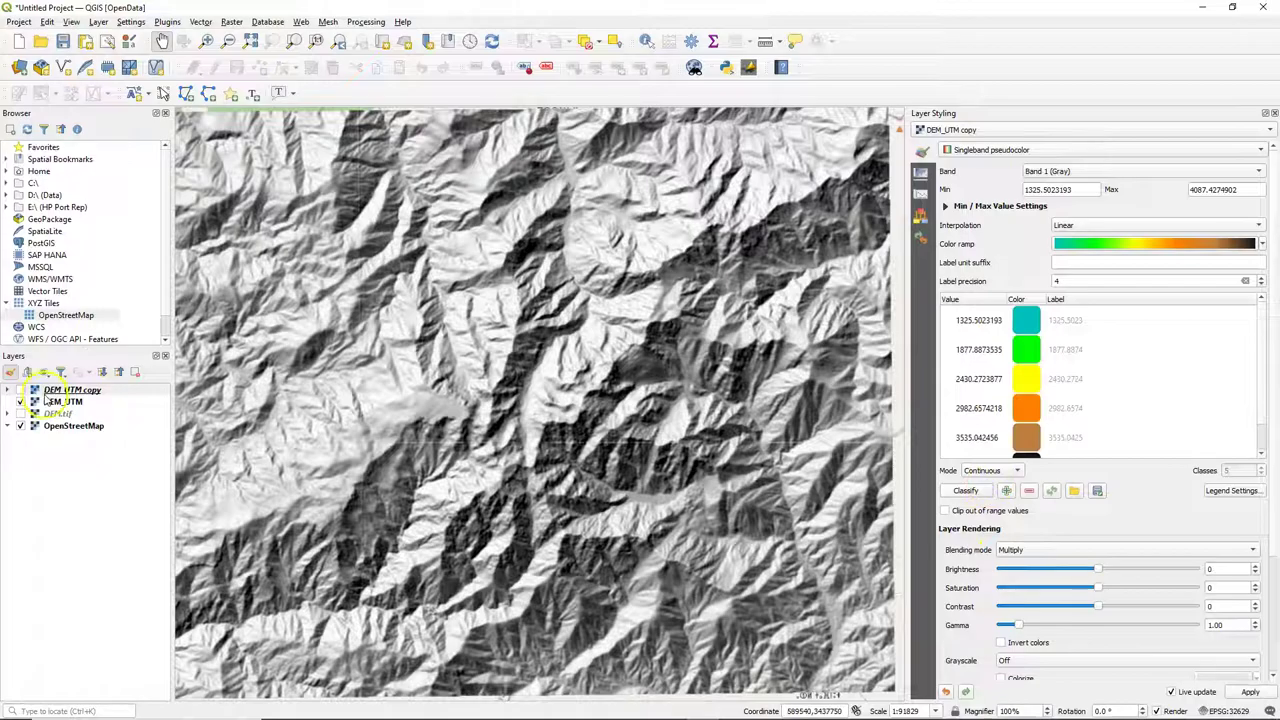
{"action": "left_click", "coordinate": [21, 390]}
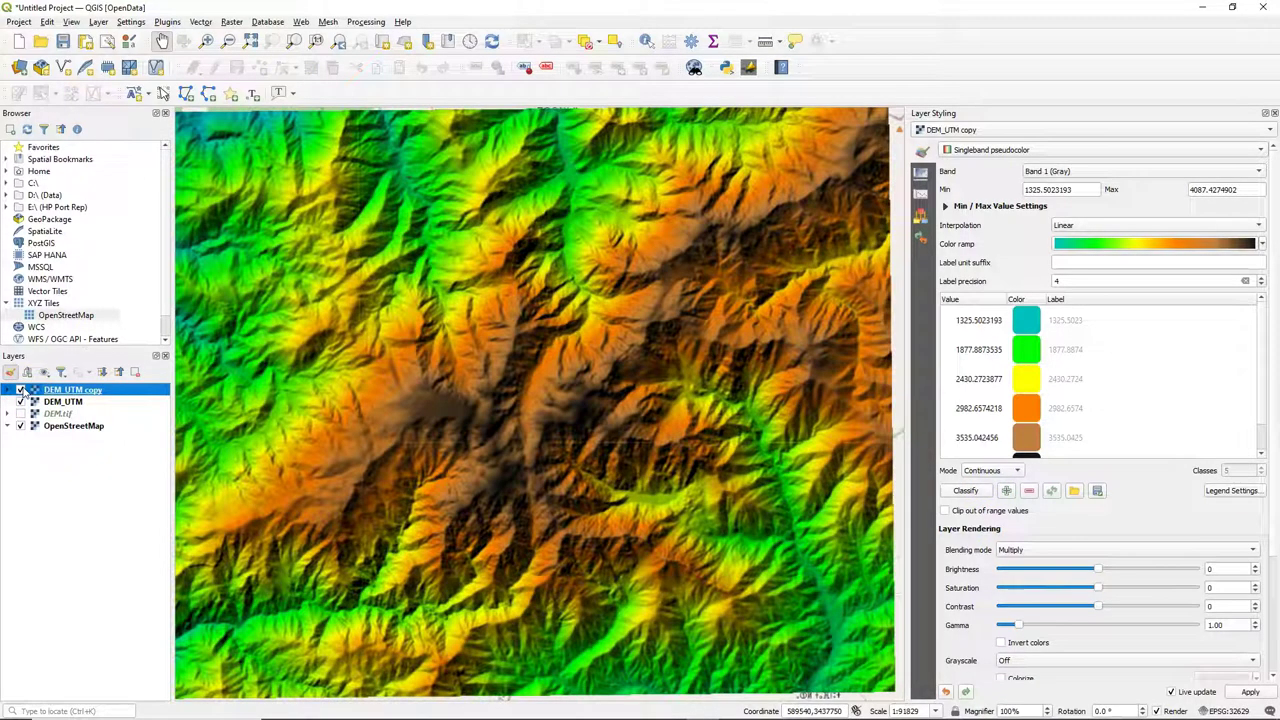